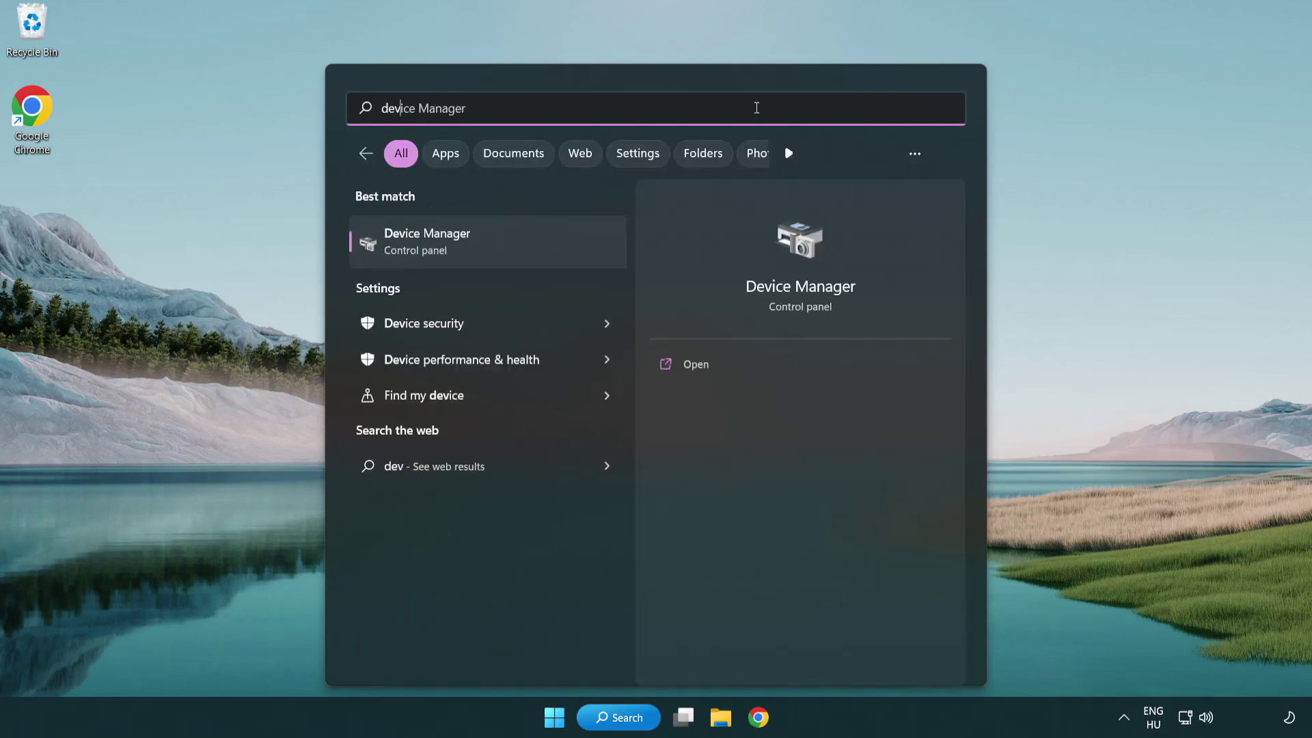
- Open Device Manager and select the VMware SVGA 3D adapter under Display adapters
{"action": "type", "text": "ger"}
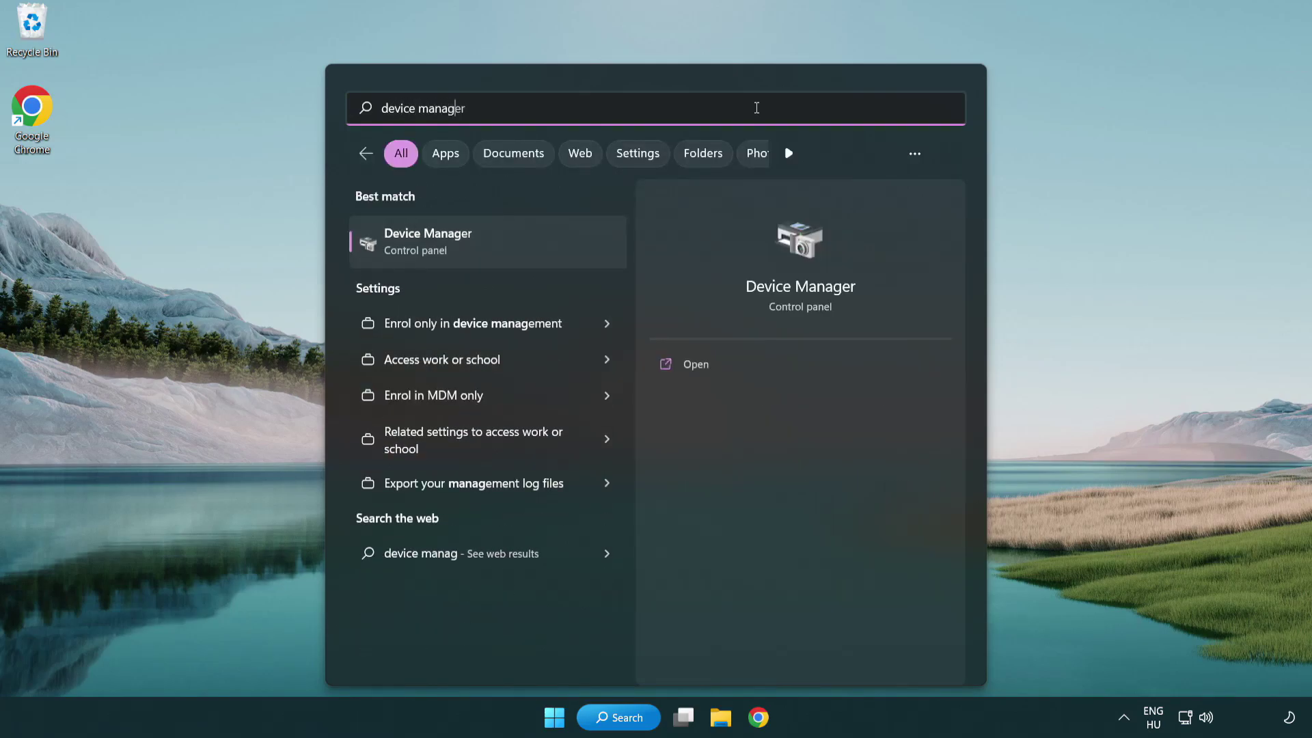
{"action": "left_click", "coordinate": [527, 253]}
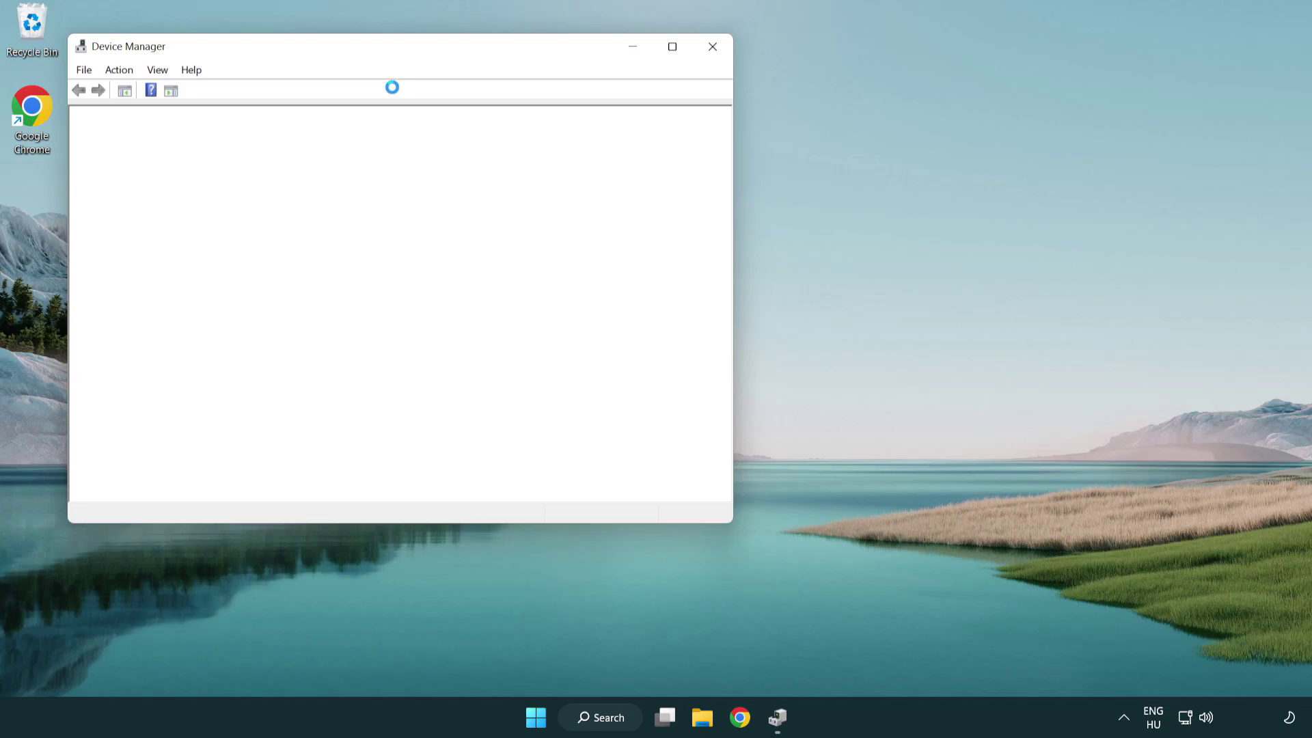
{"action": "left_click_drag", "start_coordinate": [358, 52], "coordinate": [577, 132]}
{"action": "left_click", "coordinate": [360, 273]}
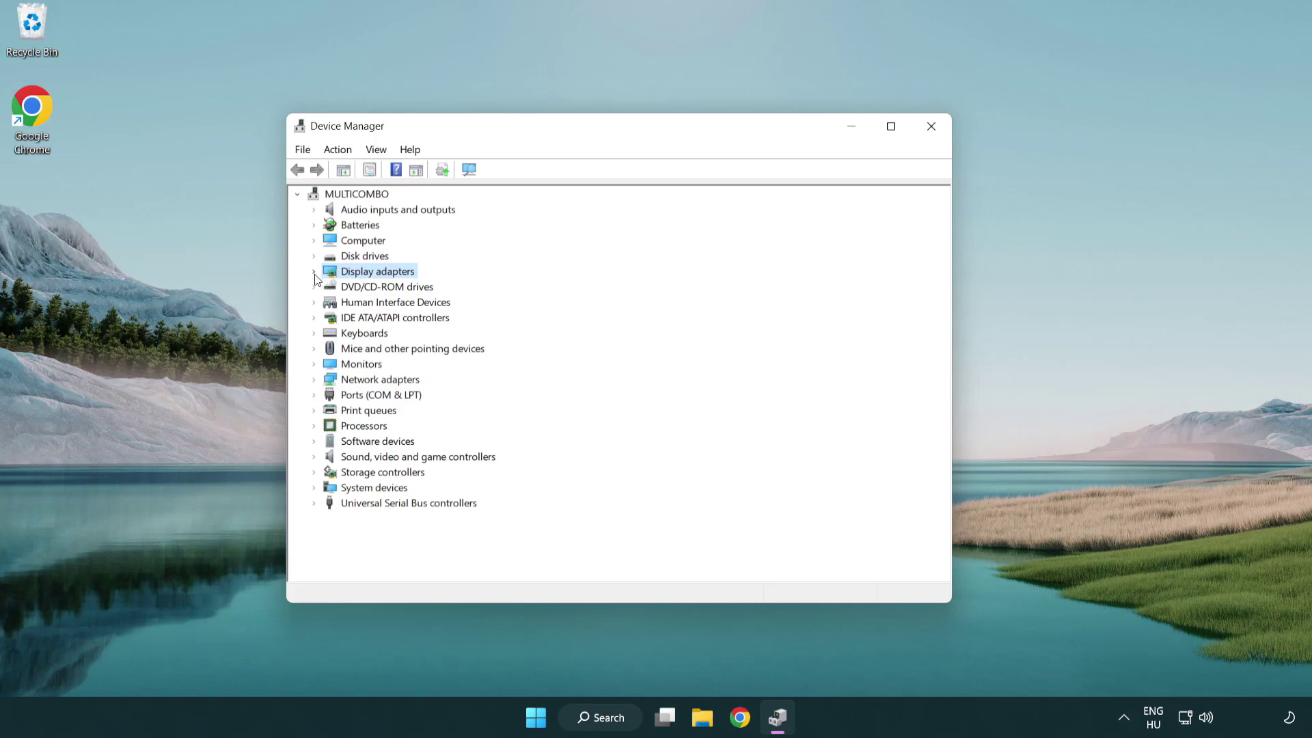
{"action": "left_click", "coordinate": [314, 272]}
{"action": "left_click", "coordinate": [369, 287]}
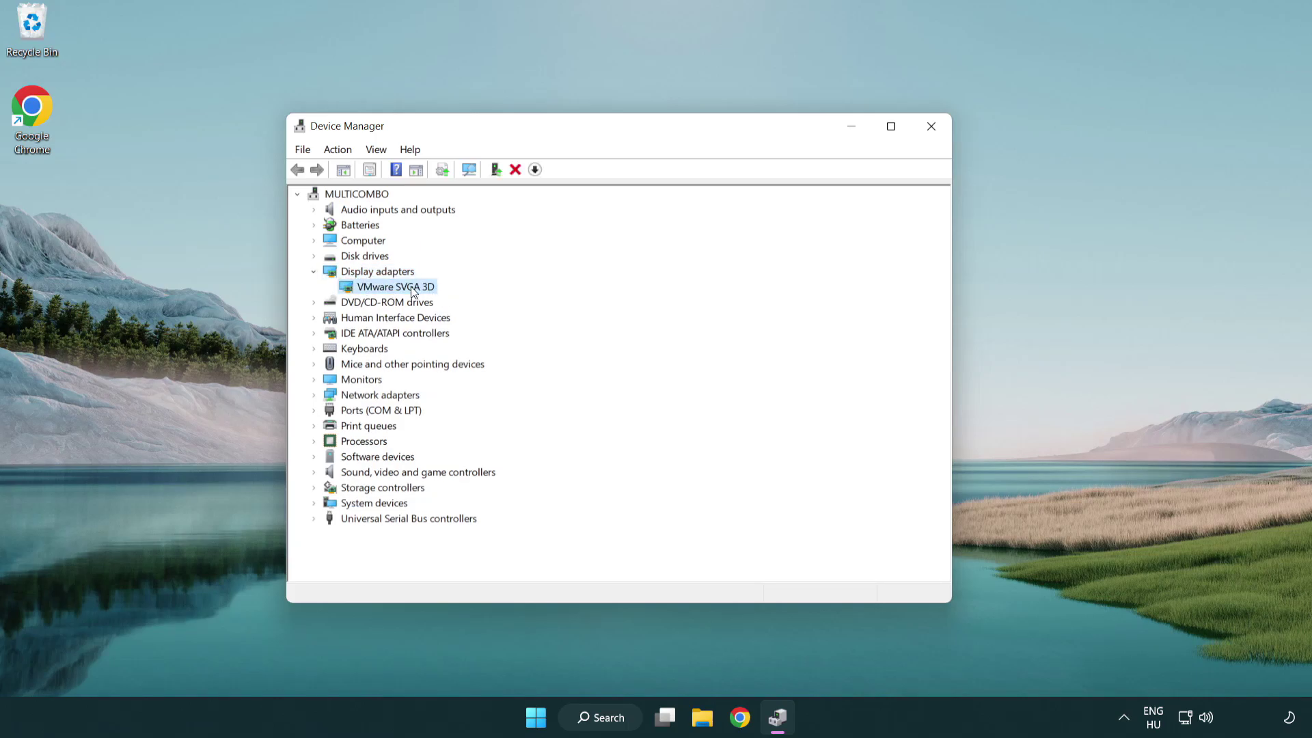
- Update the VMware SVGA 3D driver using the automatic driver search, and close Device Manager when done
{"action": "right_click", "coordinate": [391, 293]}
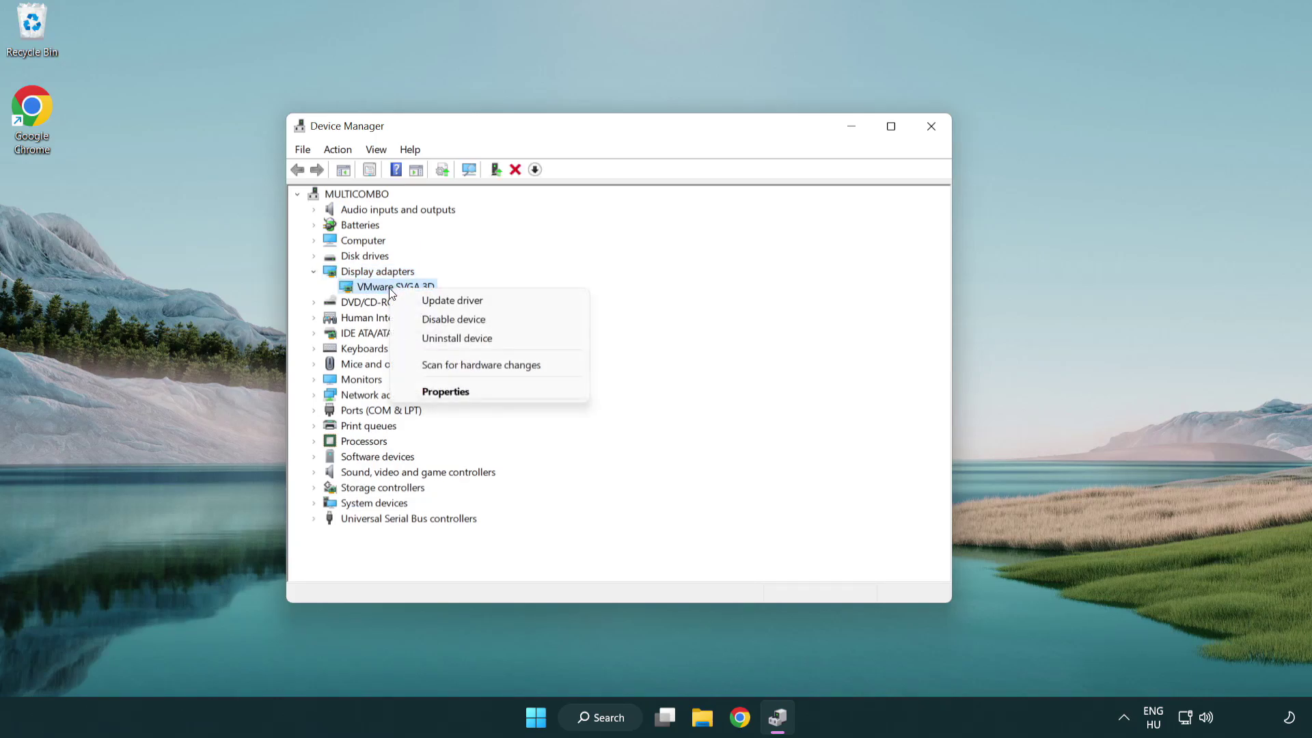
{"action": "left_click", "coordinate": [519, 304]}
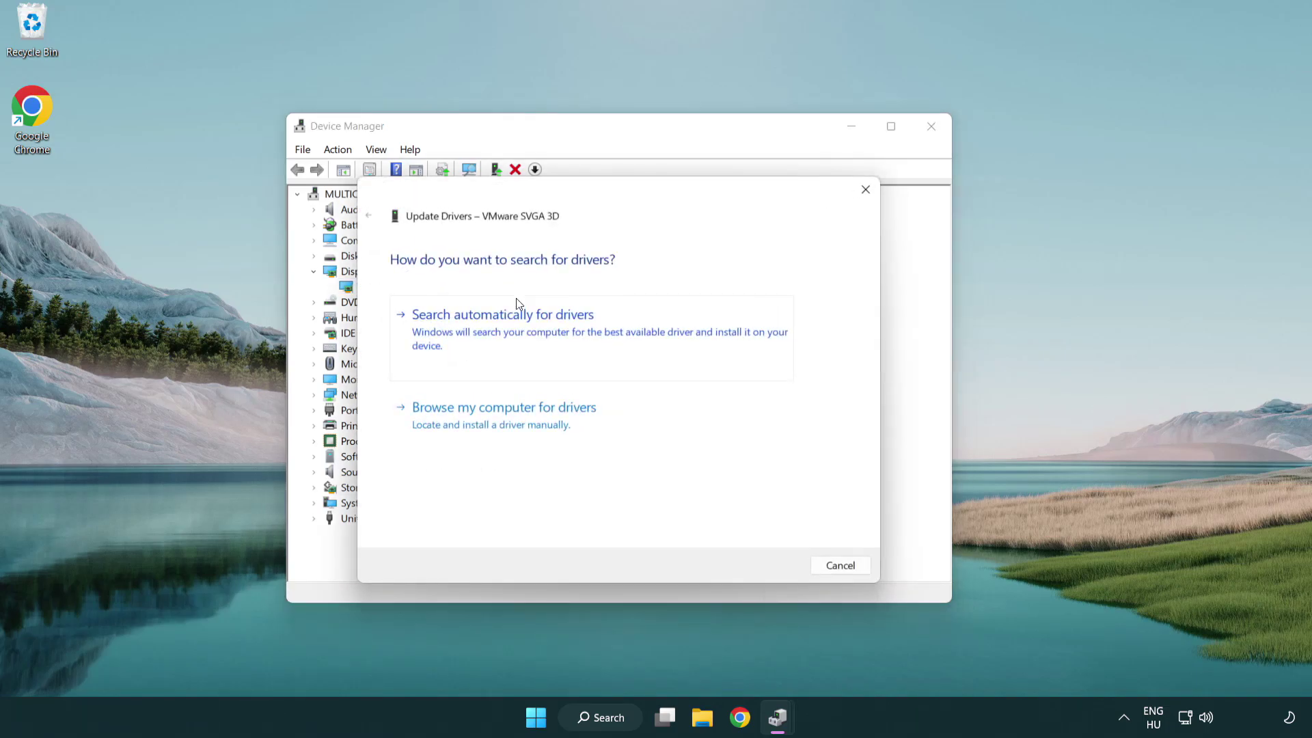
{"action": "left_click_drag", "start_coordinate": [546, 192], "coordinate": [573, 183]}
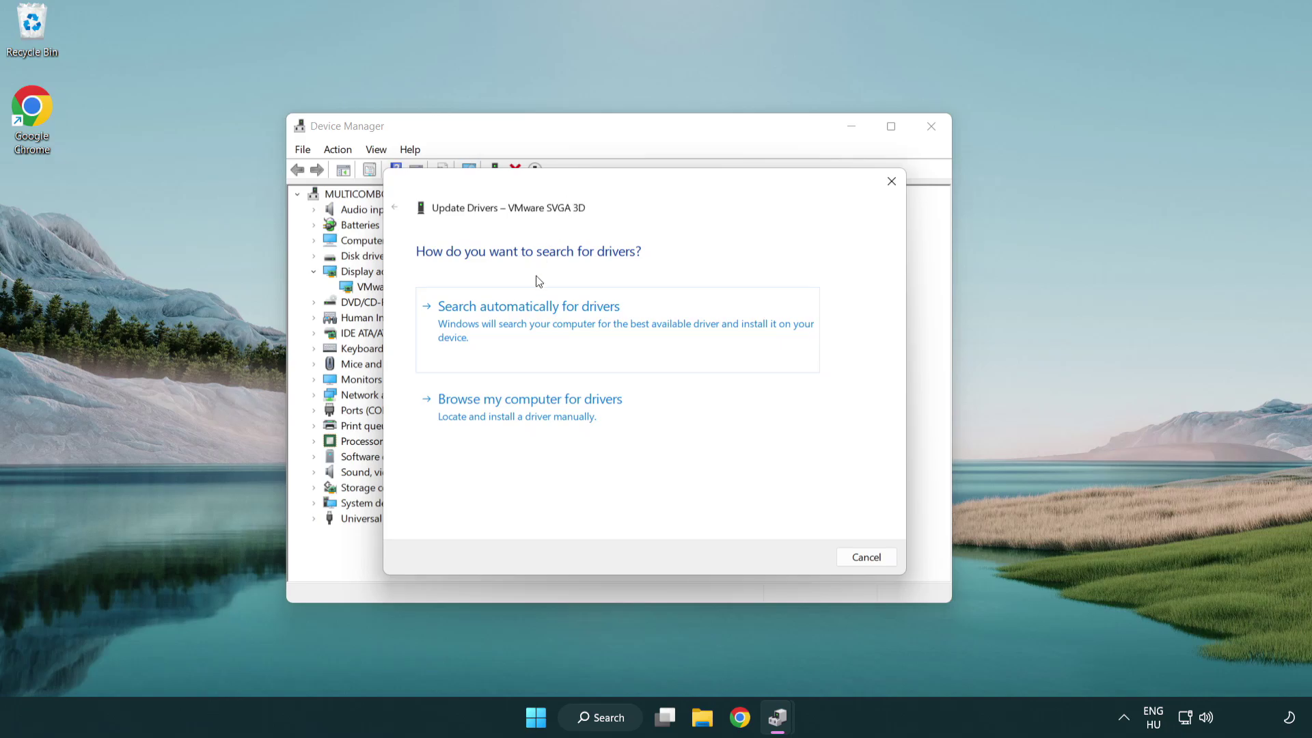
{"action": "left_click", "coordinate": [577, 321]}
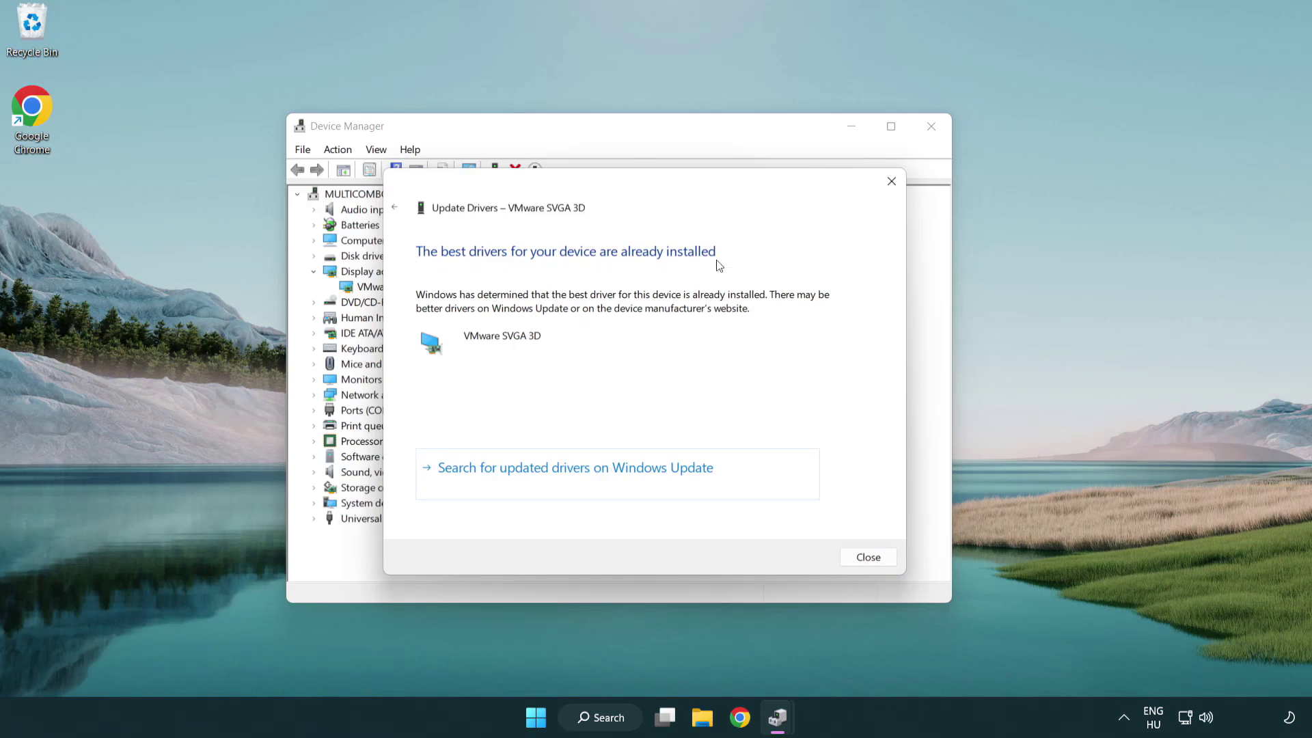
{"action": "left_click", "coordinate": [868, 558]}
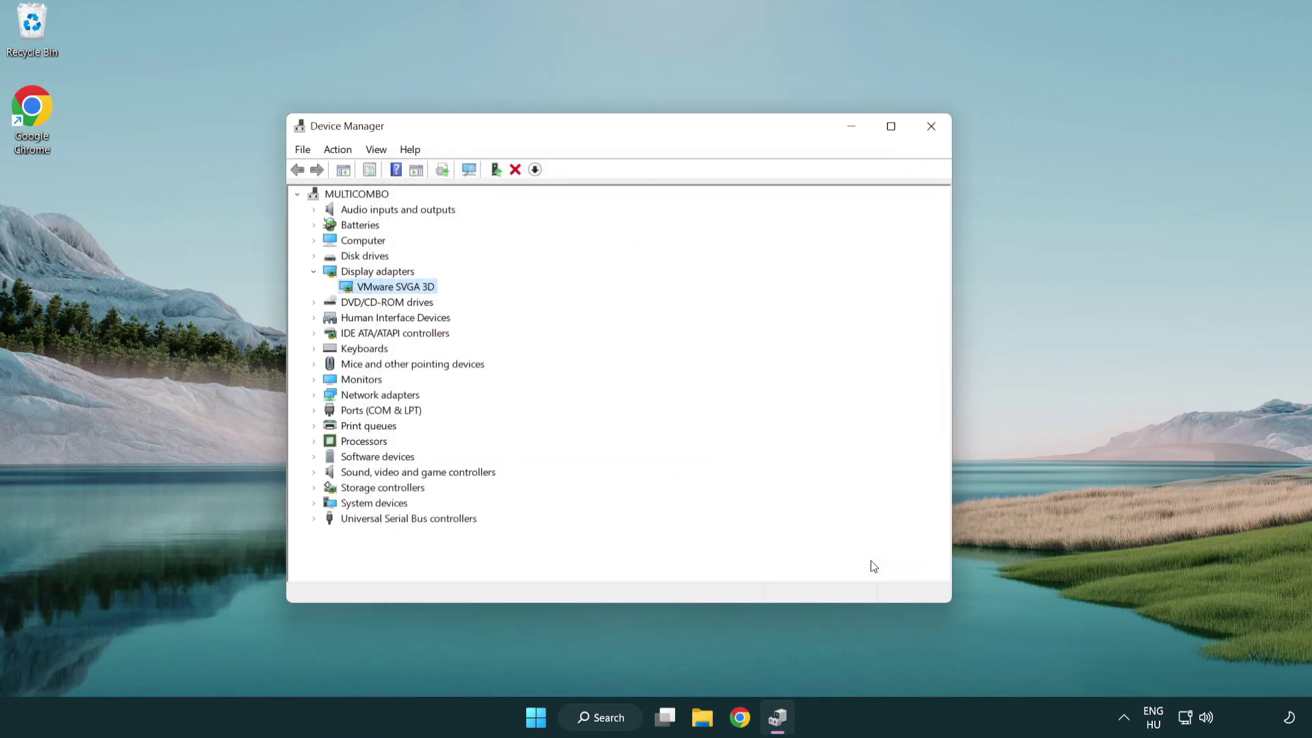
{"action": "left_click", "coordinate": [934, 130]}
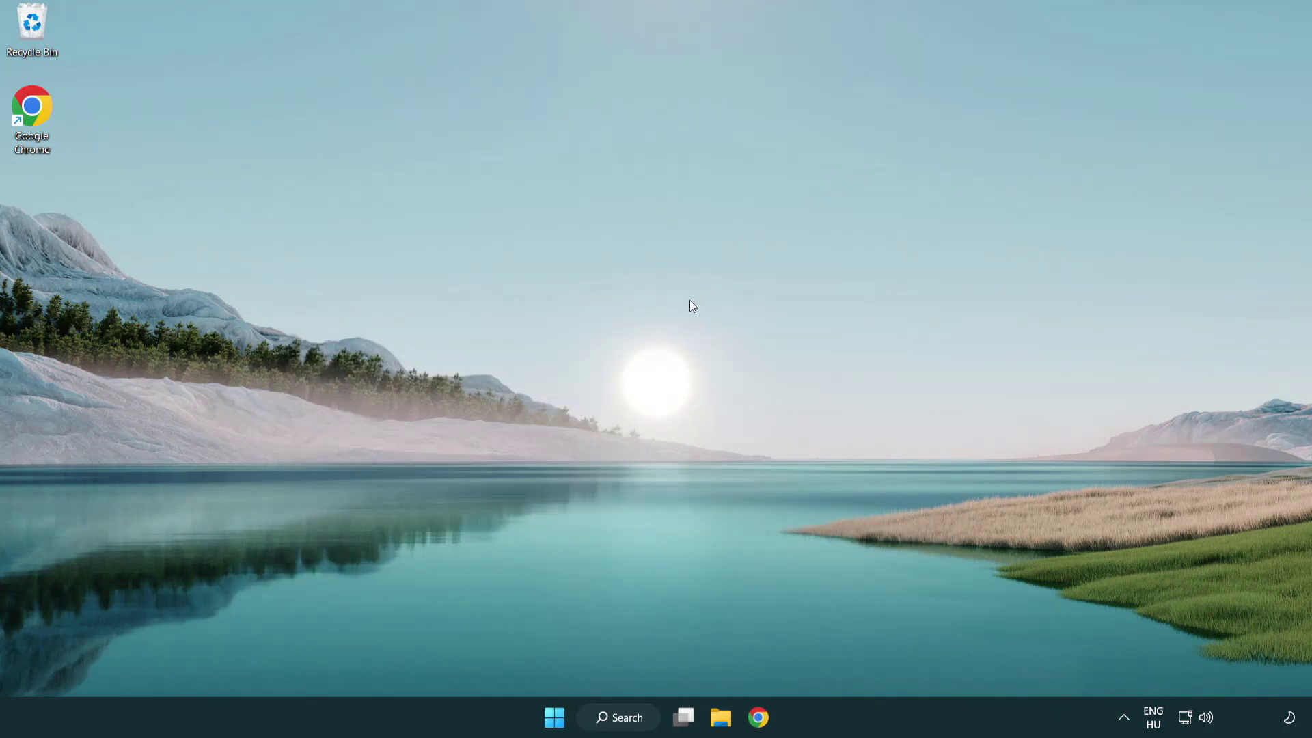
- Search Windows for "update", open the Windows Update settings, check for updates and close Settings
{"action": "left_click", "coordinate": [632, 719]}
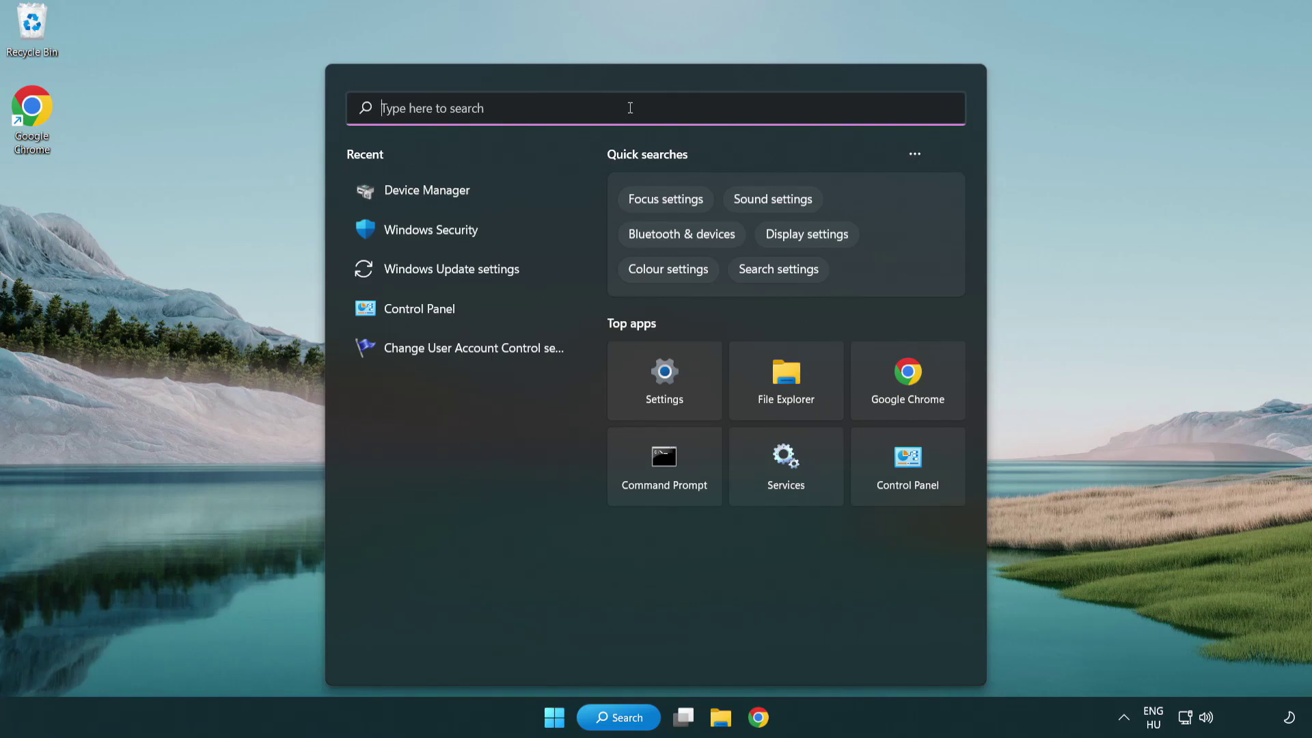
{"action": "type", "text": "update"}
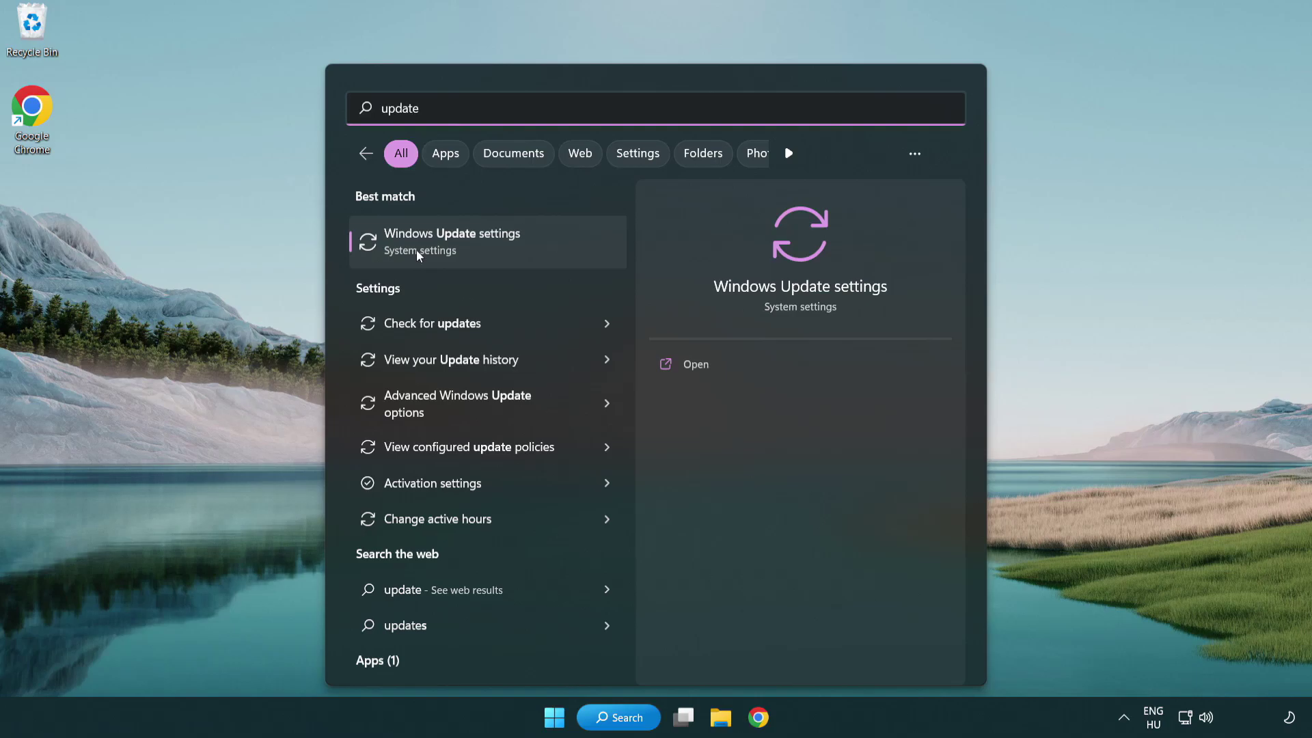
{"action": "left_click", "coordinate": [511, 250]}
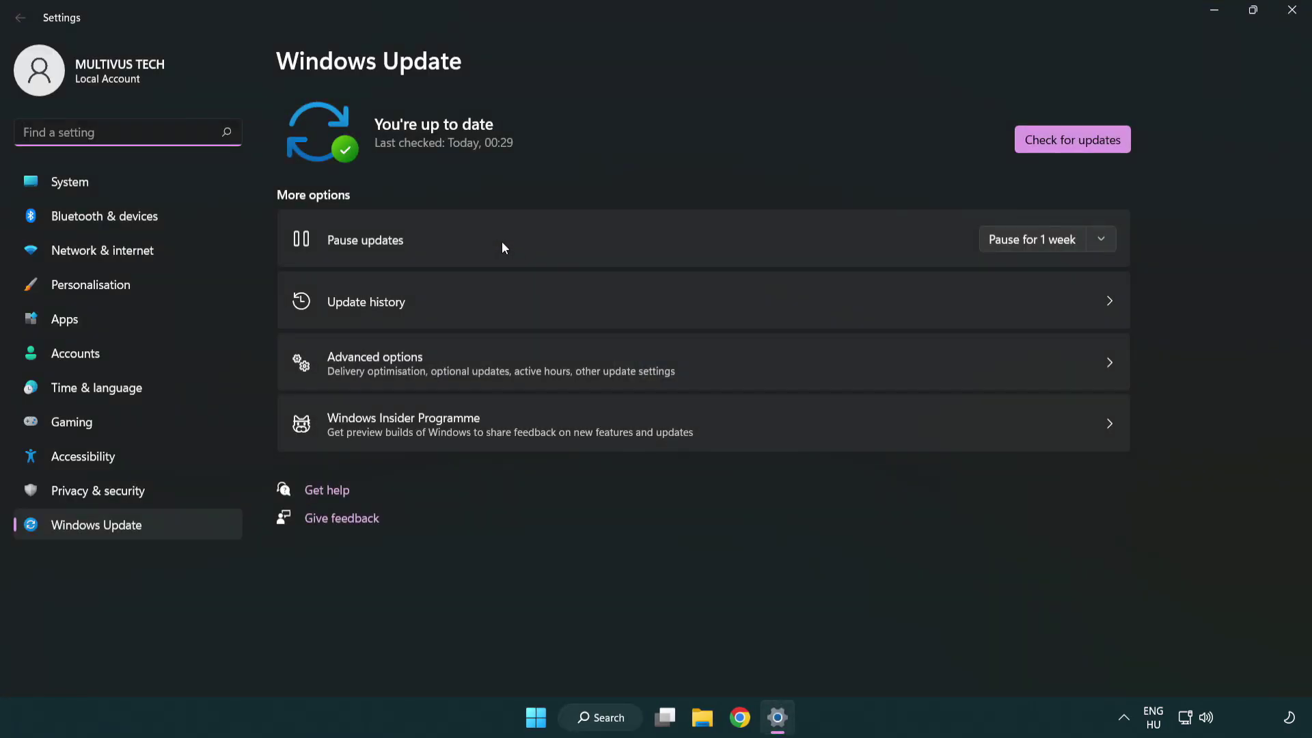
{"action": "left_click", "coordinate": [1095, 147]}
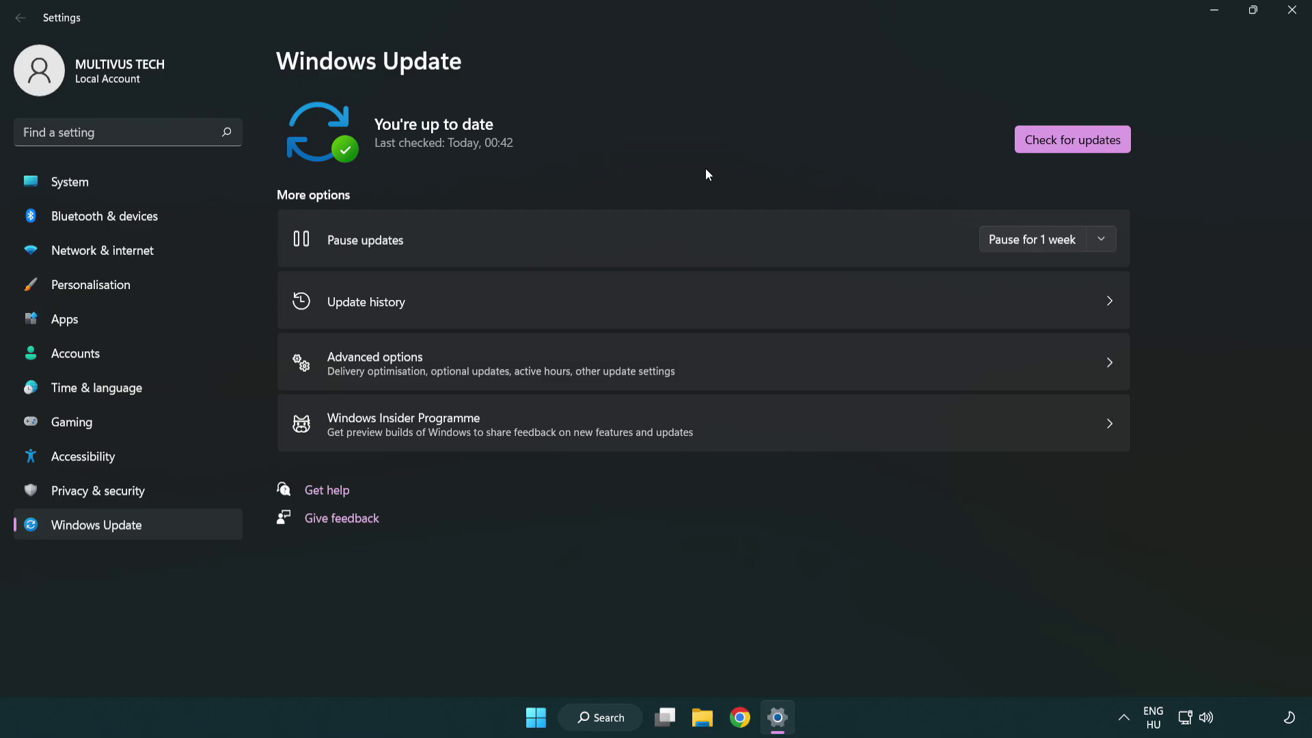
{"action": "left_click", "coordinate": [1286, 20]}
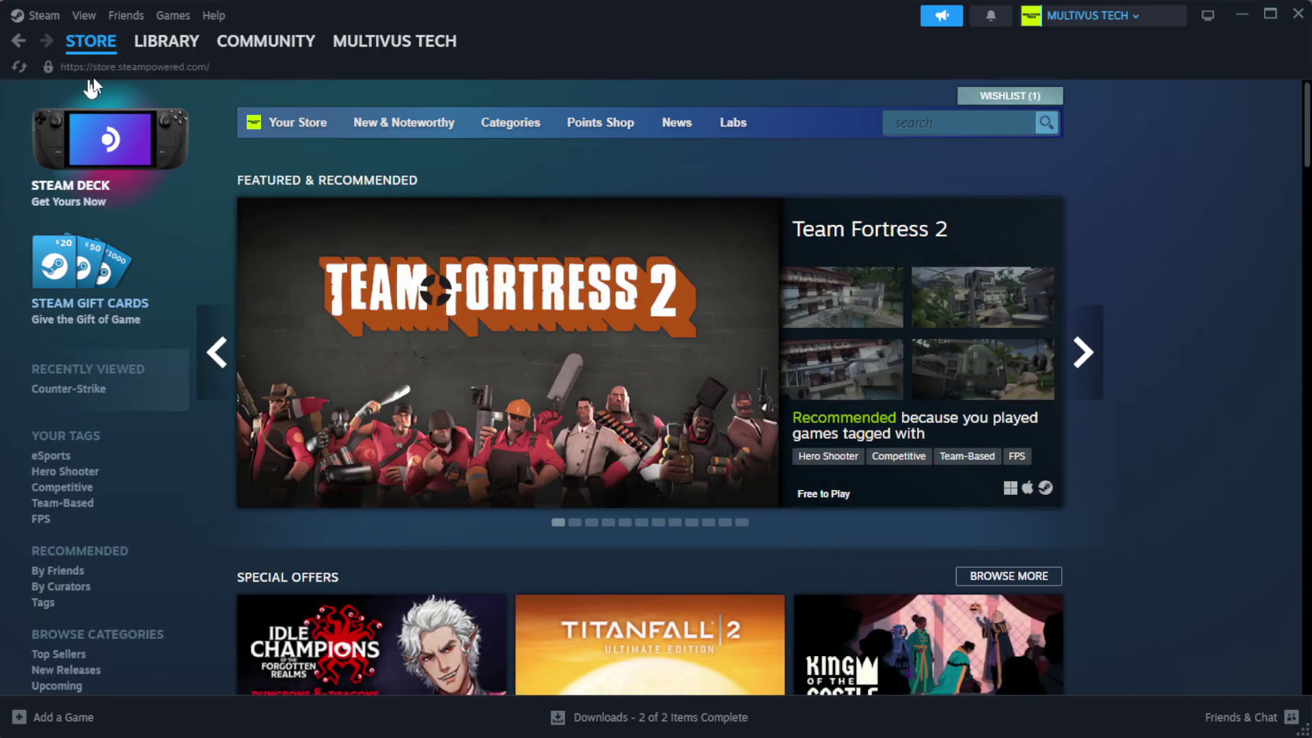
- In the Steam library, verify the integrity of the installed files of the game under Favorites
{"action": "mouse_move", "coordinate": [167, 49]}
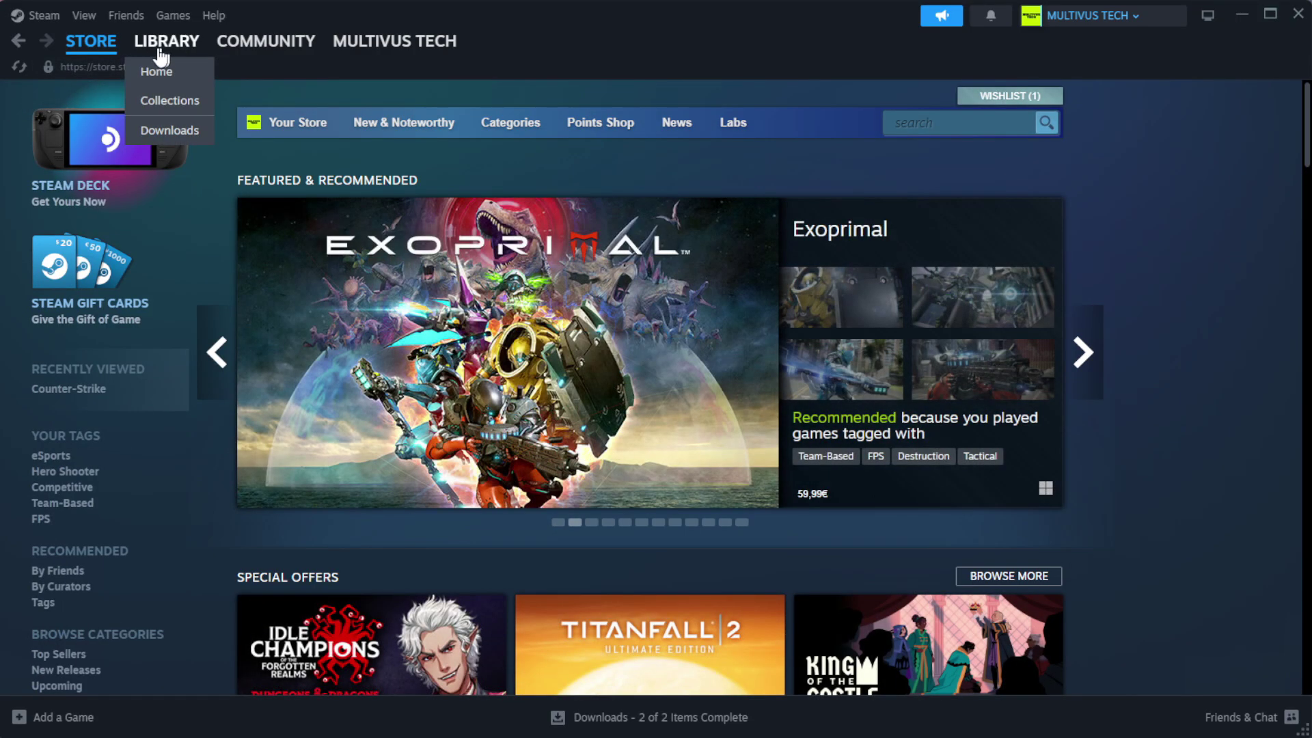
{"action": "left_click", "coordinate": [188, 72]}
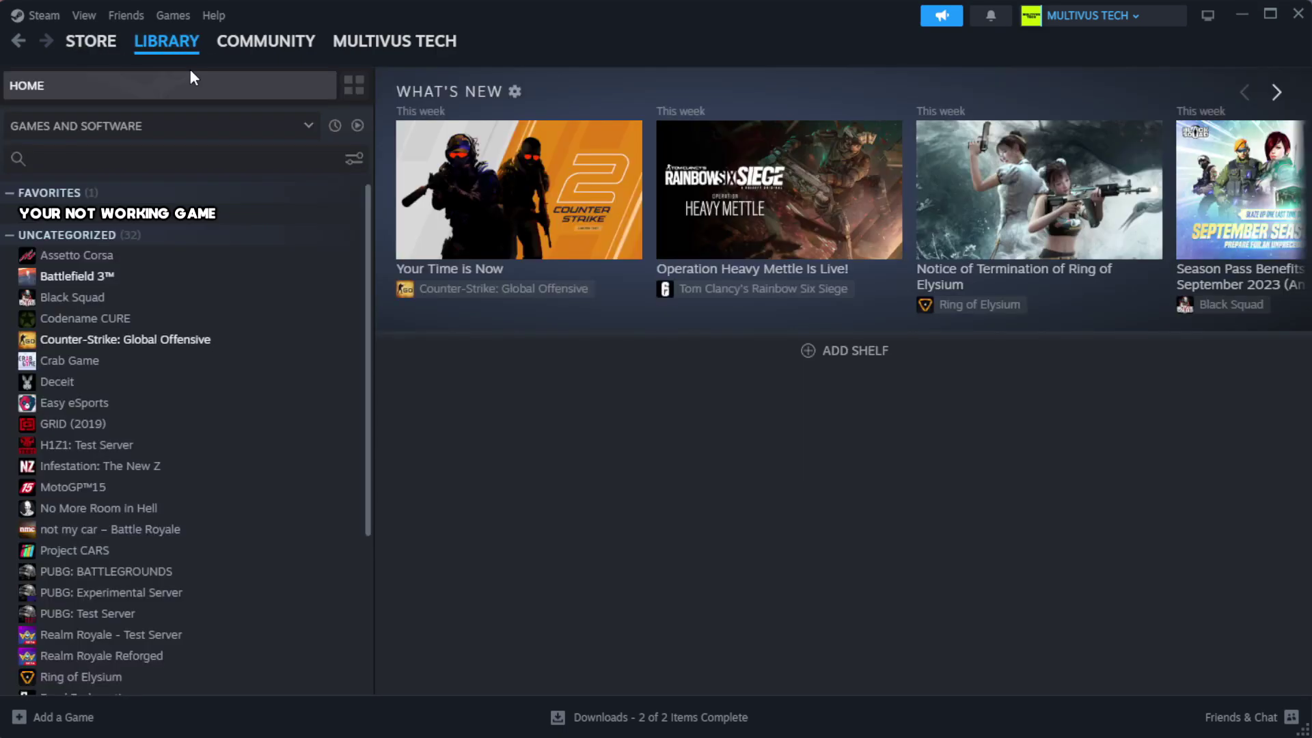
{"action": "right_click", "coordinate": [322, 218]}
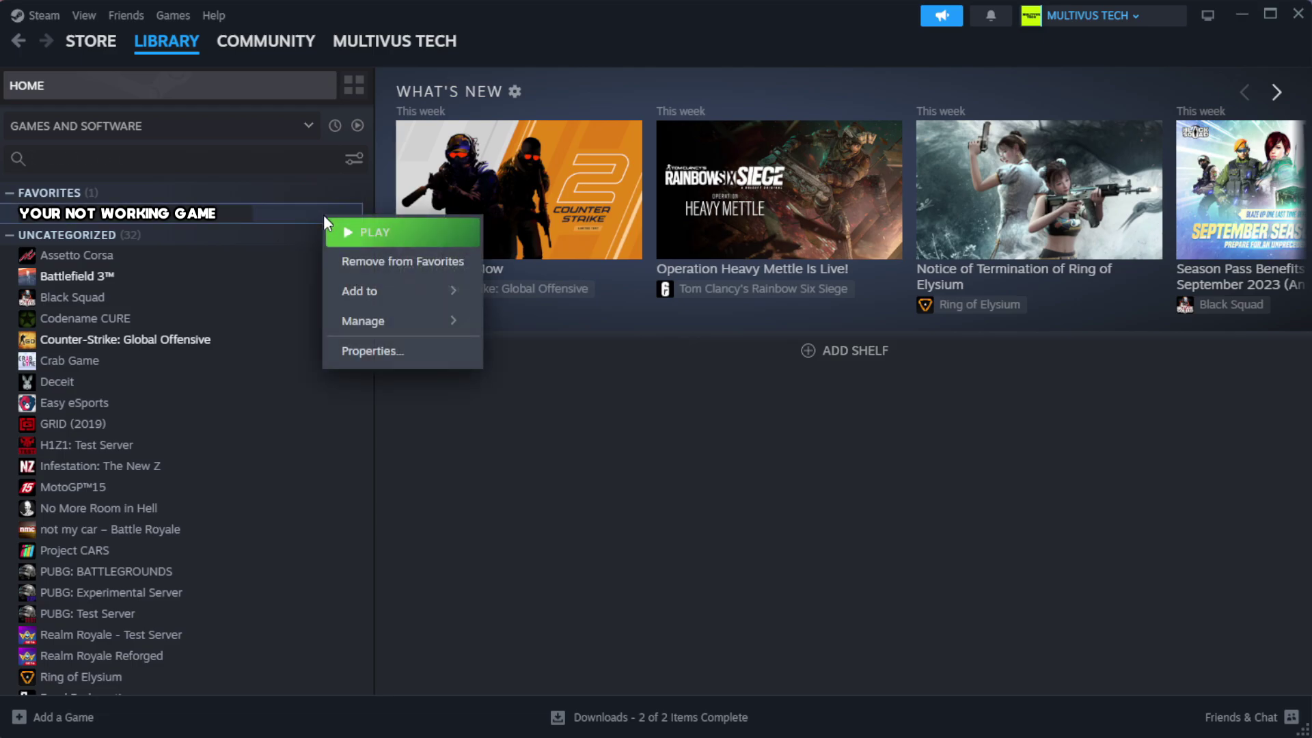
{"action": "left_click", "coordinate": [414, 362]}
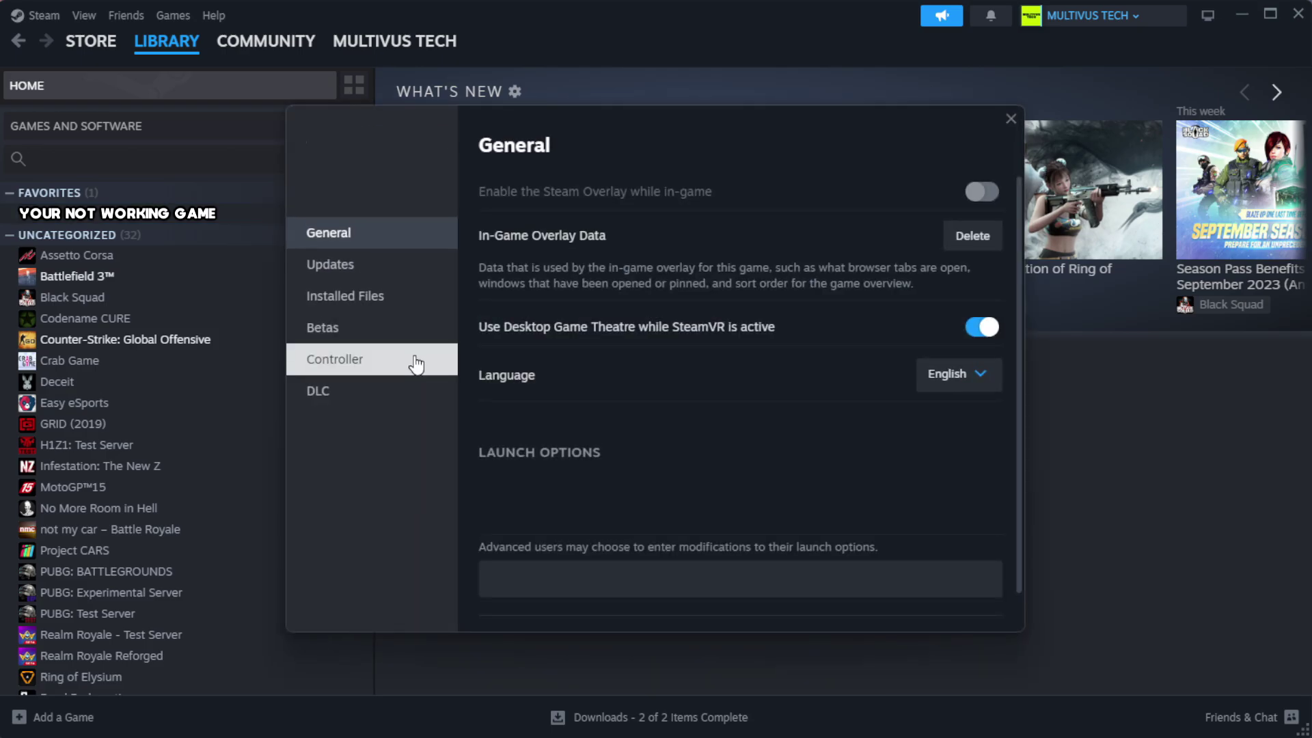
{"action": "left_click", "coordinate": [431, 312]}
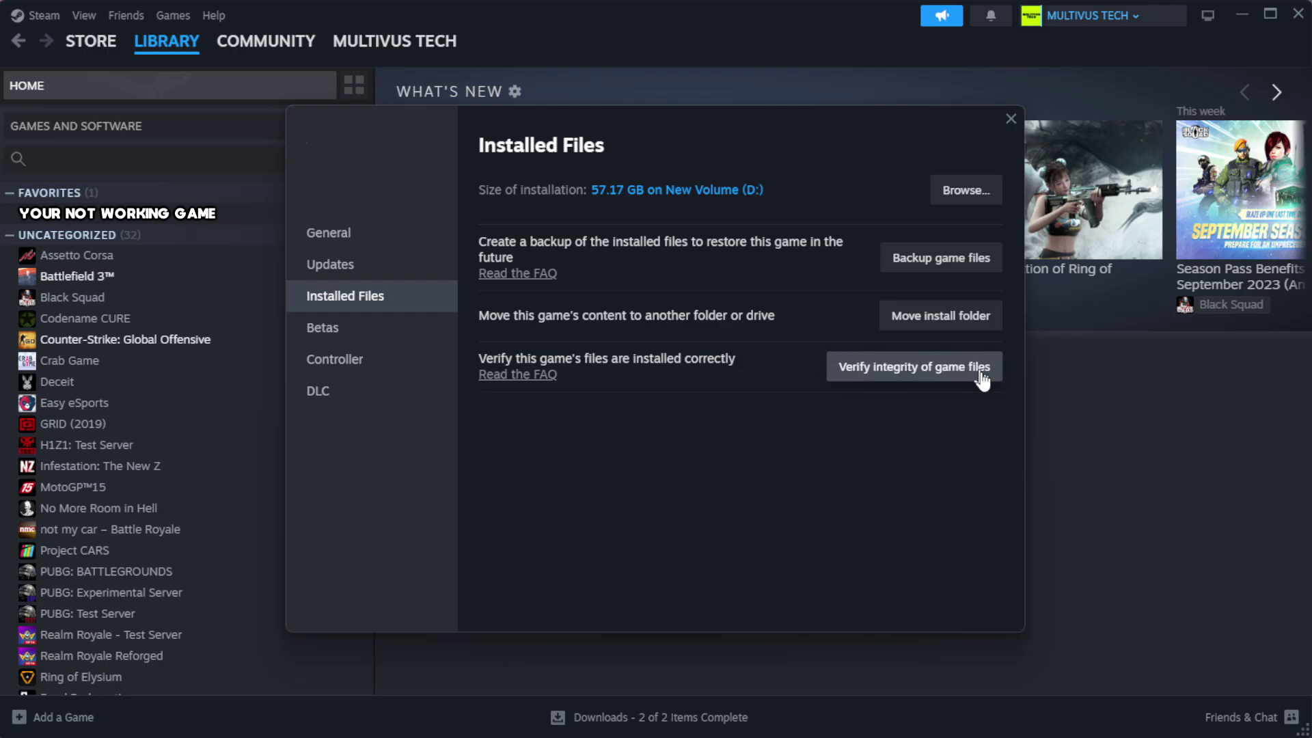
{"action": "left_click", "coordinate": [922, 381]}
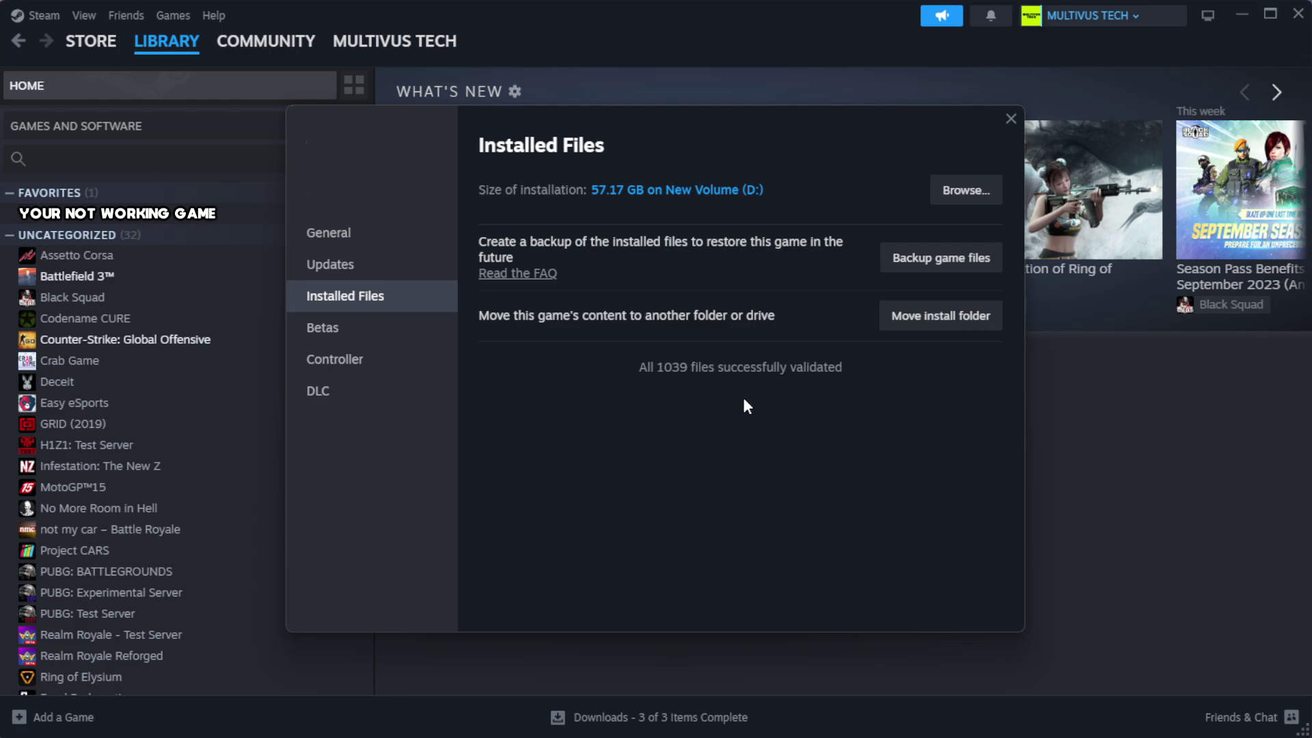
- Browse to the game's installation folder and open the properties of the YOUR NOT WORKING GAME shortcut
{"action": "left_click", "coordinate": [963, 198]}
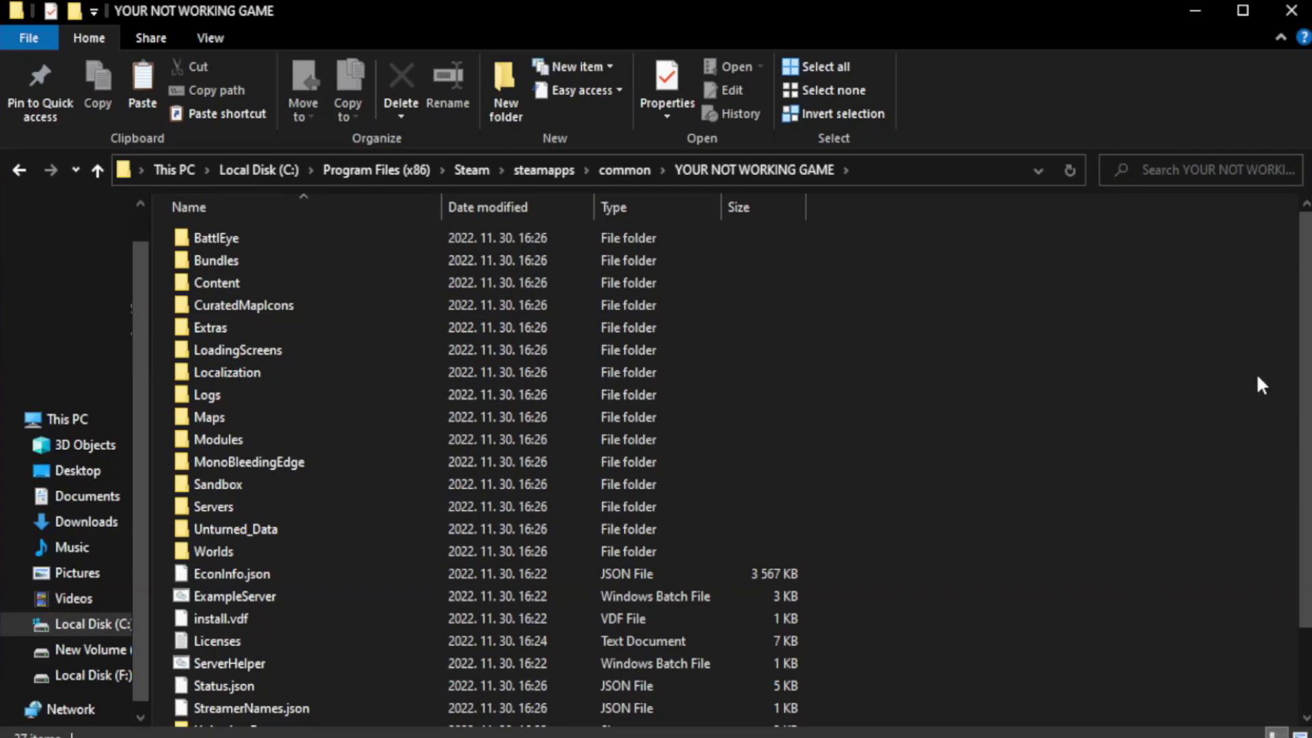
{"action": "scroll", "coordinate": [1278, 430], "scroll_direction": "down", "scroll_amount": 2}
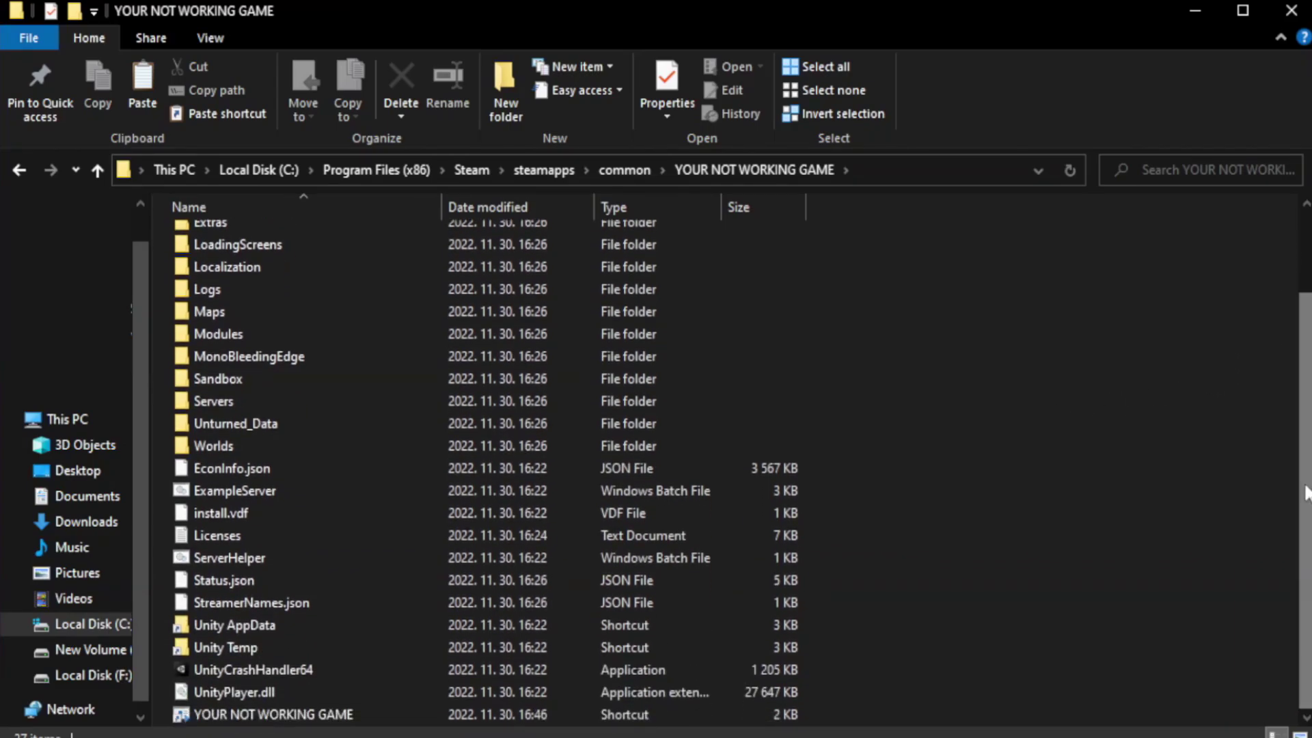
{"action": "left_click", "coordinate": [479, 714]}
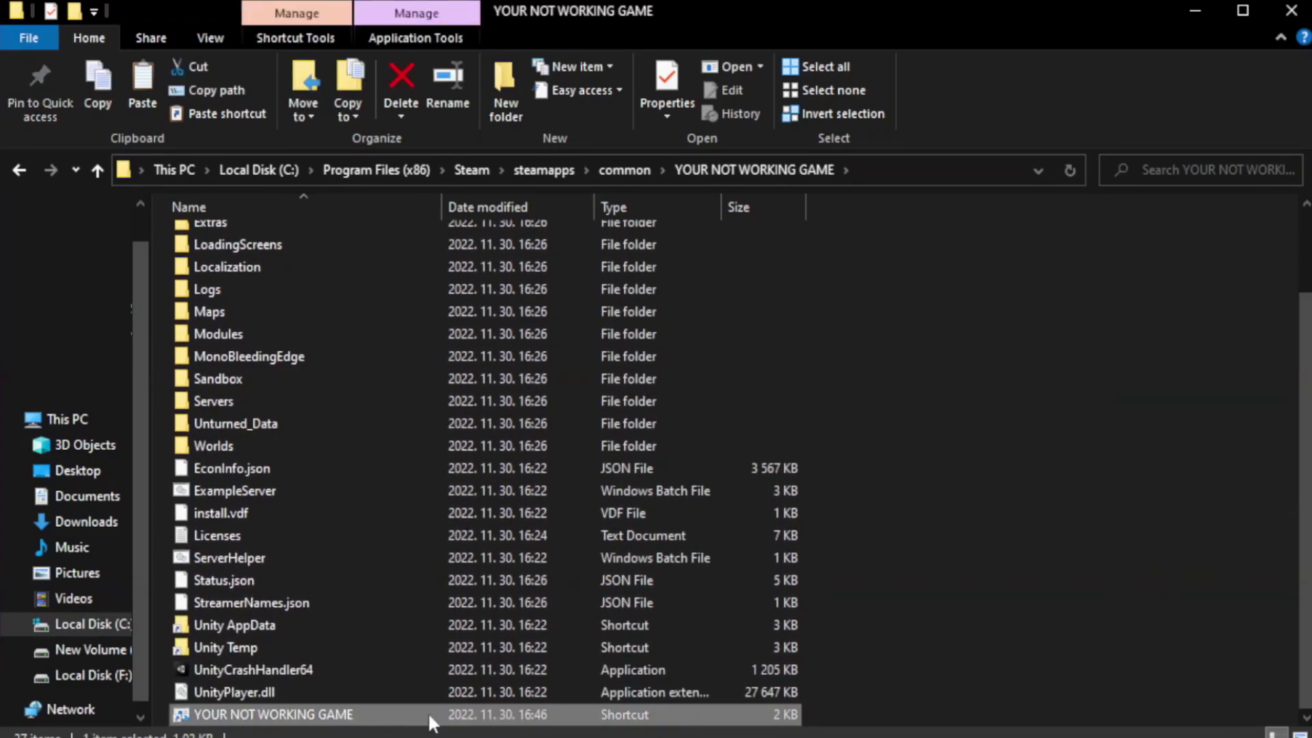
{"action": "right_click", "coordinate": [437, 714]}
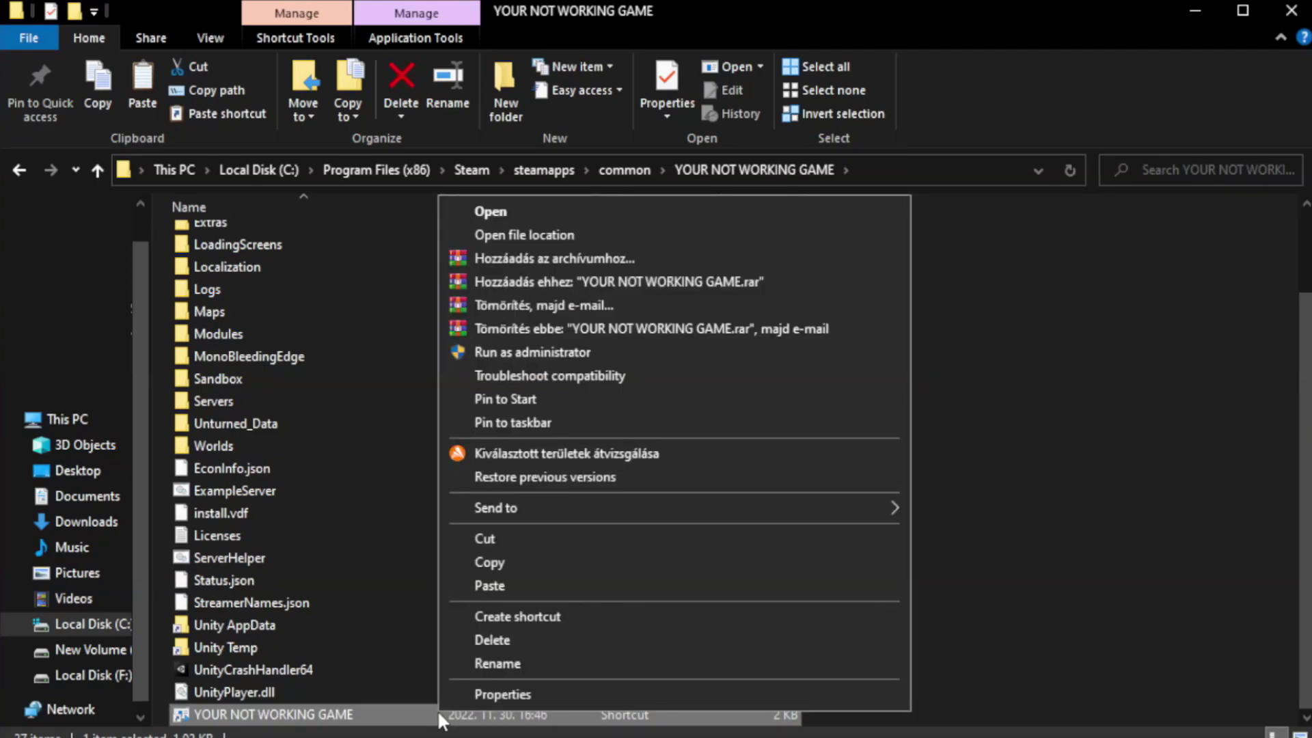
{"action": "left_click", "coordinate": [668, 690]}
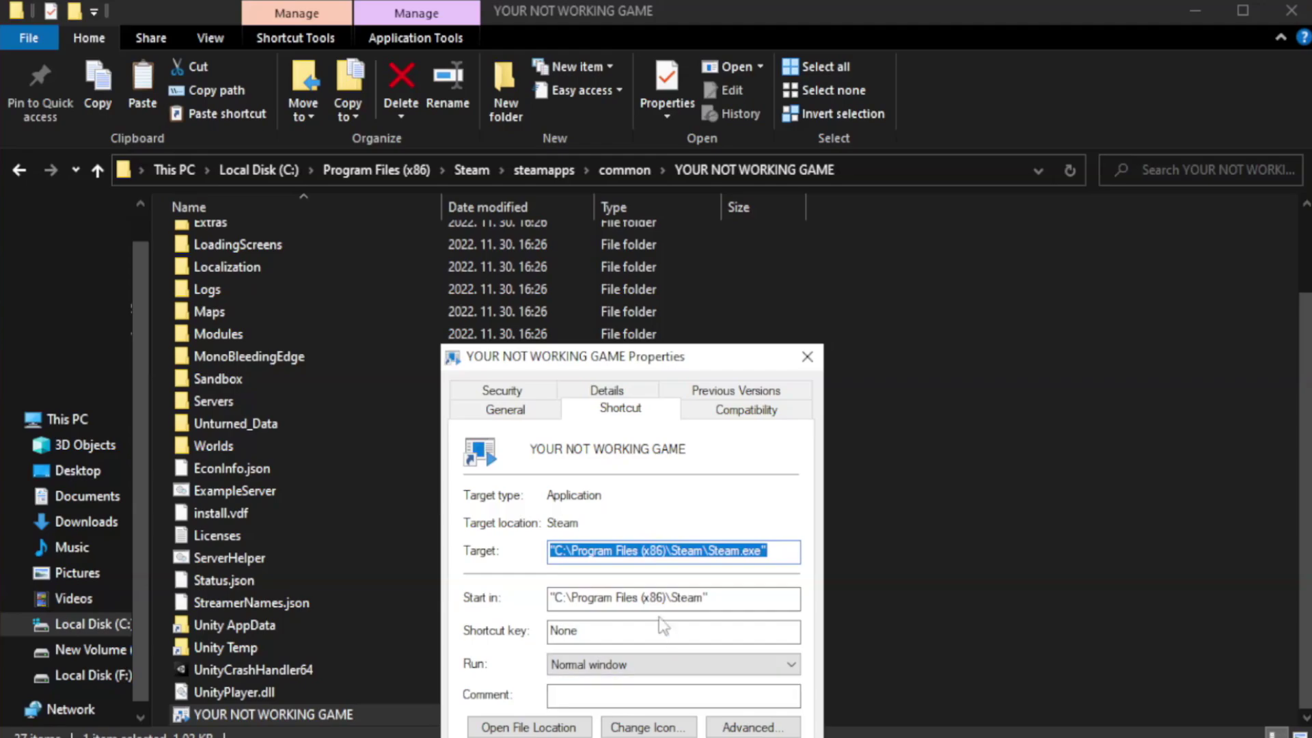
{"action": "left_click_drag", "start_coordinate": [654, 367], "coordinate": [658, 134]}
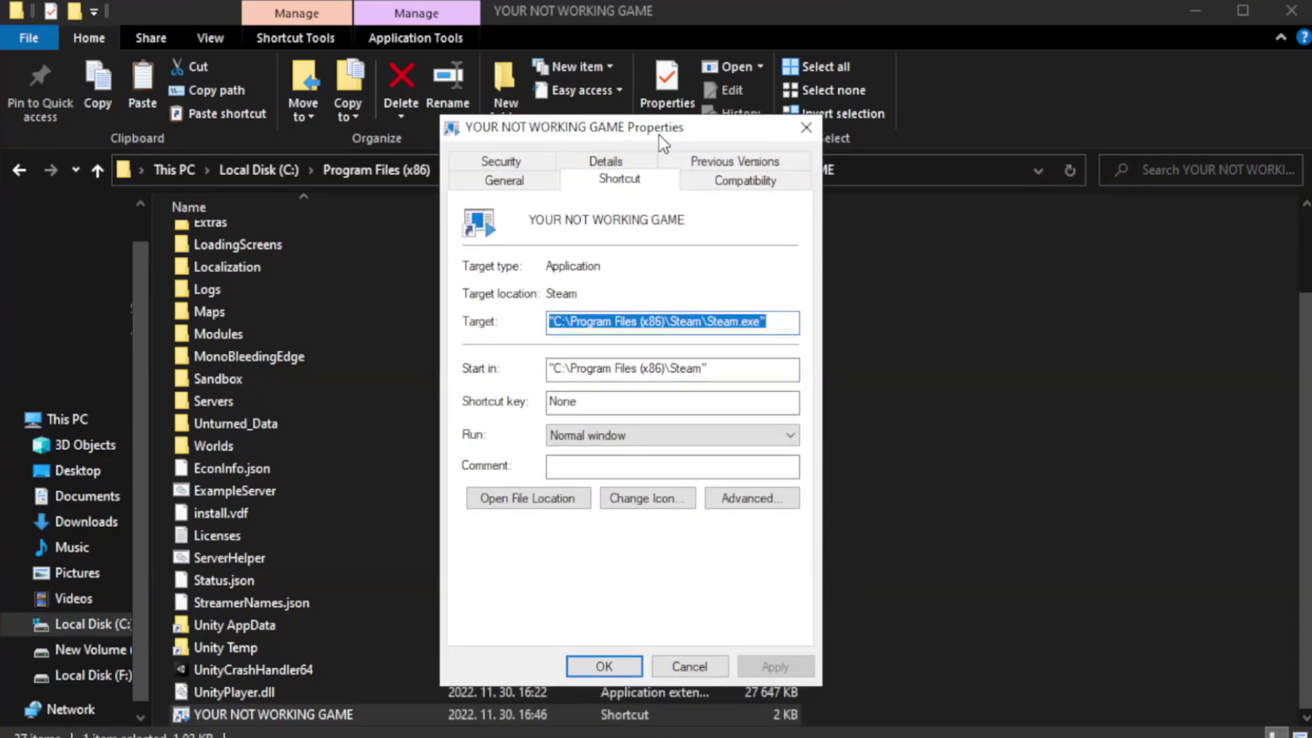
- Set the shortcut to run in Windows 8 compatibility mode, with fullscreen optimizations disabled and as an administrator, and apply the changes
{"action": "left_click", "coordinate": [738, 185]}
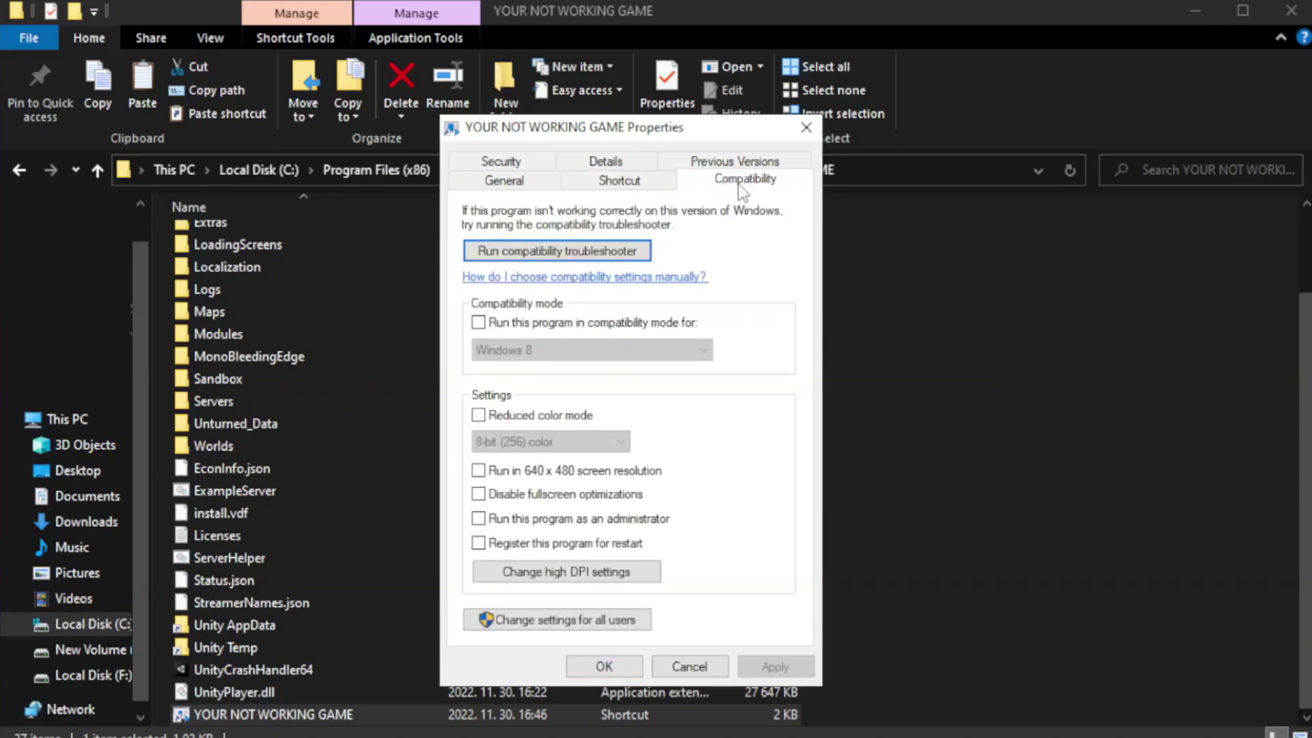
{"action": "left_click", "coordinate": [519, 323]}
{"action": "left_click", "coordinate": [590, 351]}
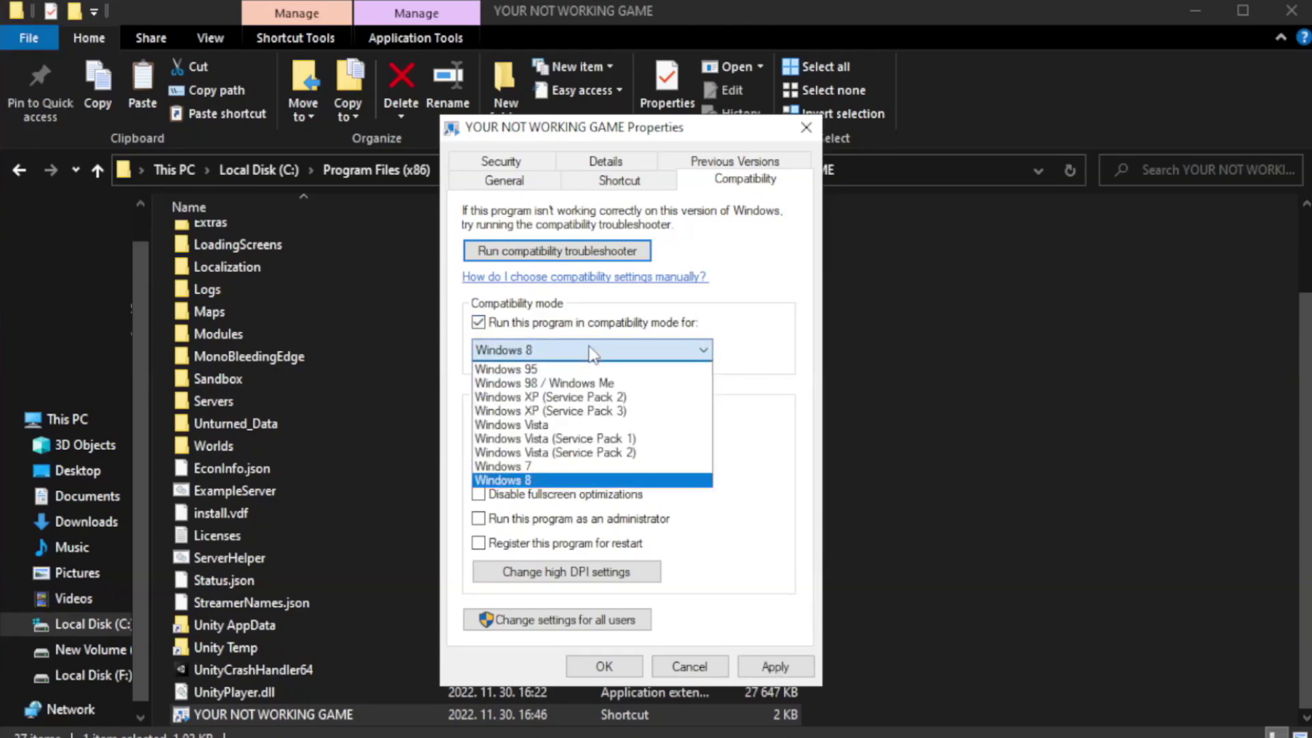
{"action": "left_click", "coordinate": [555, 481]}
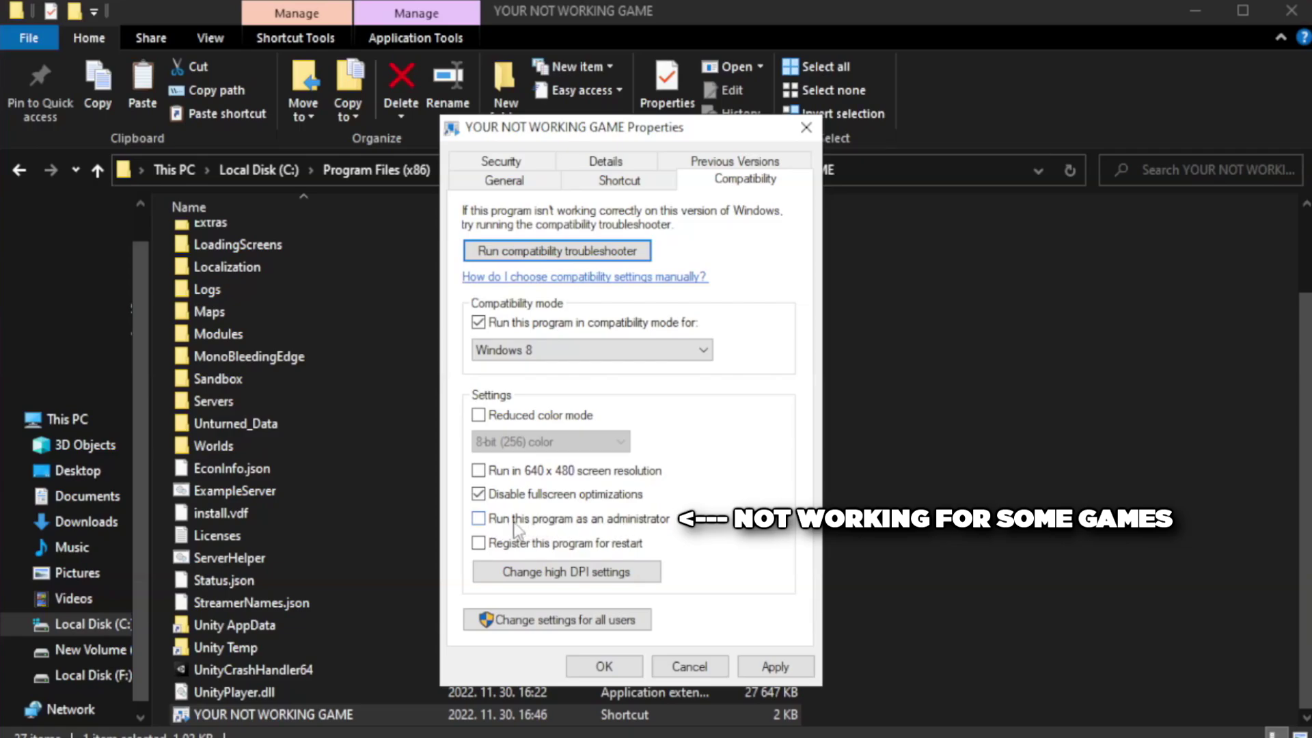
{"action": "left_click", "coordinate": [513, 528]}
{"action": "left_click", "coordinate": [775, 667]}
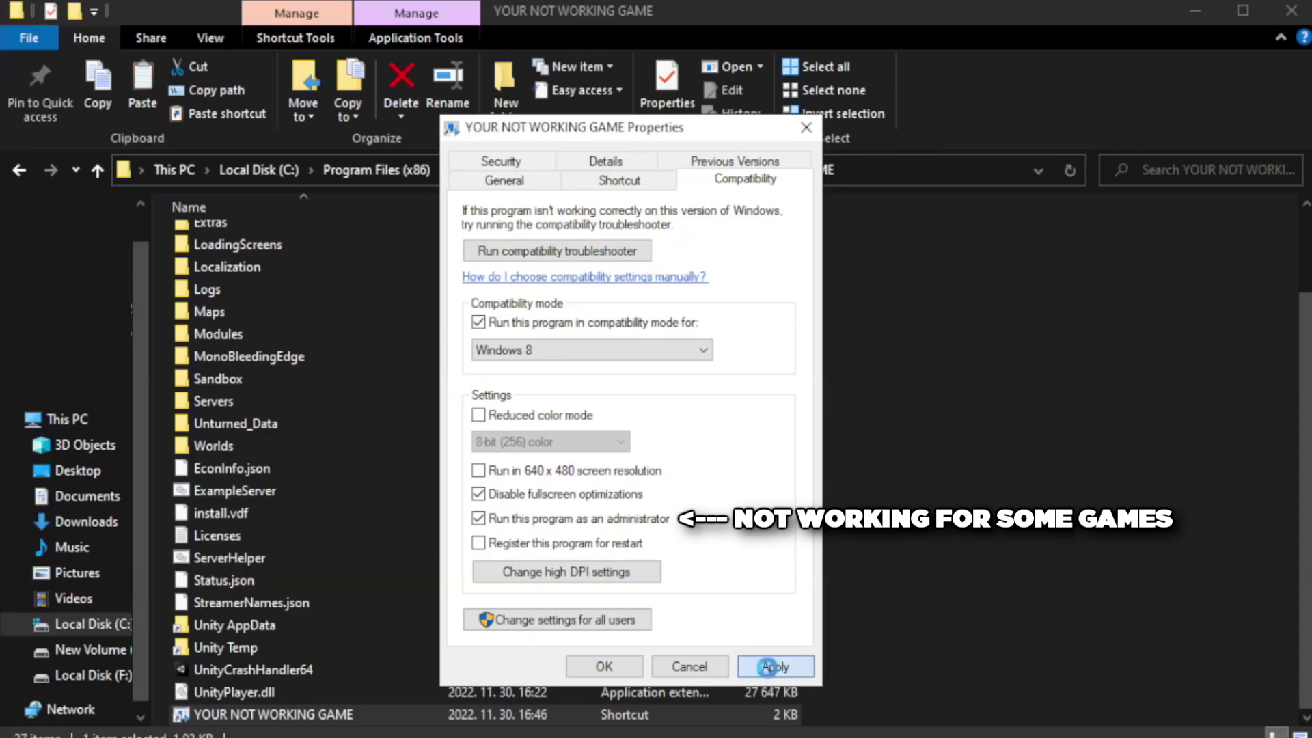
{"action": "left_click", "coordinate": [602, 668]}
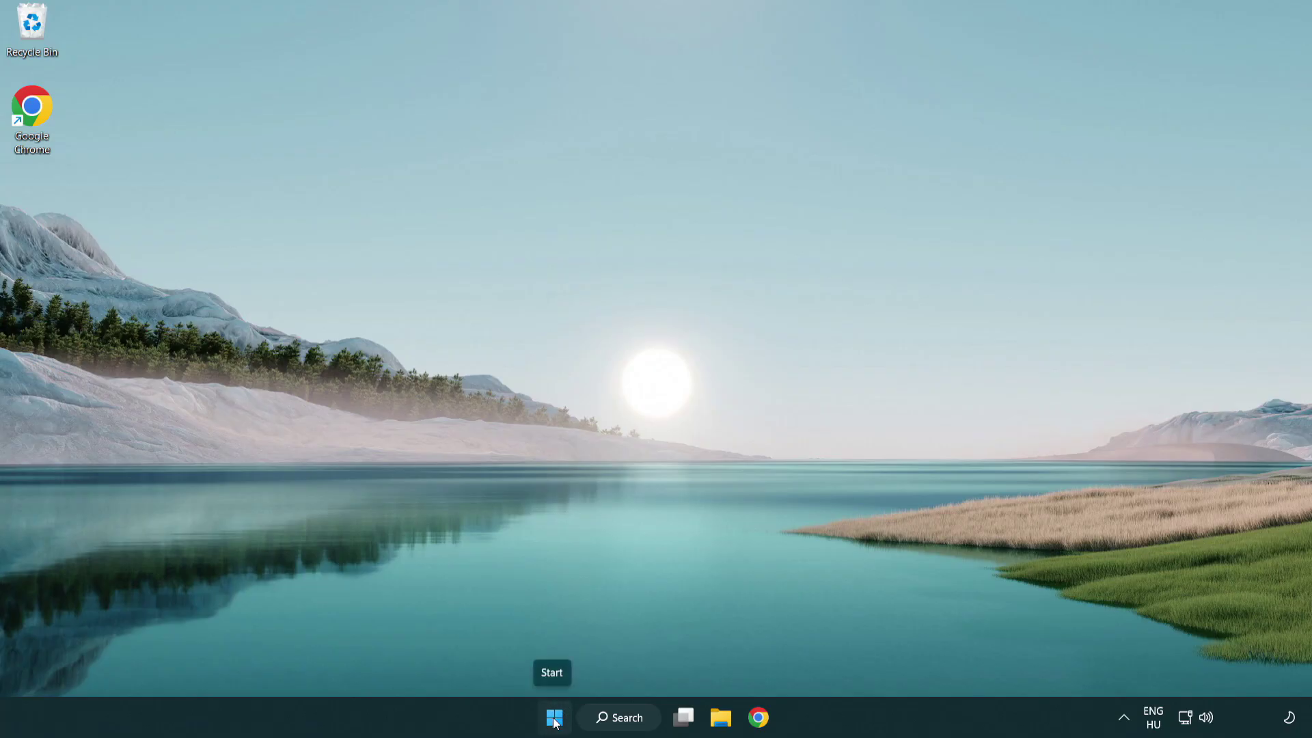
- Open Task Manager and display the list of startup apps
{"action": "right_click", "coordinate": [554, 723]}
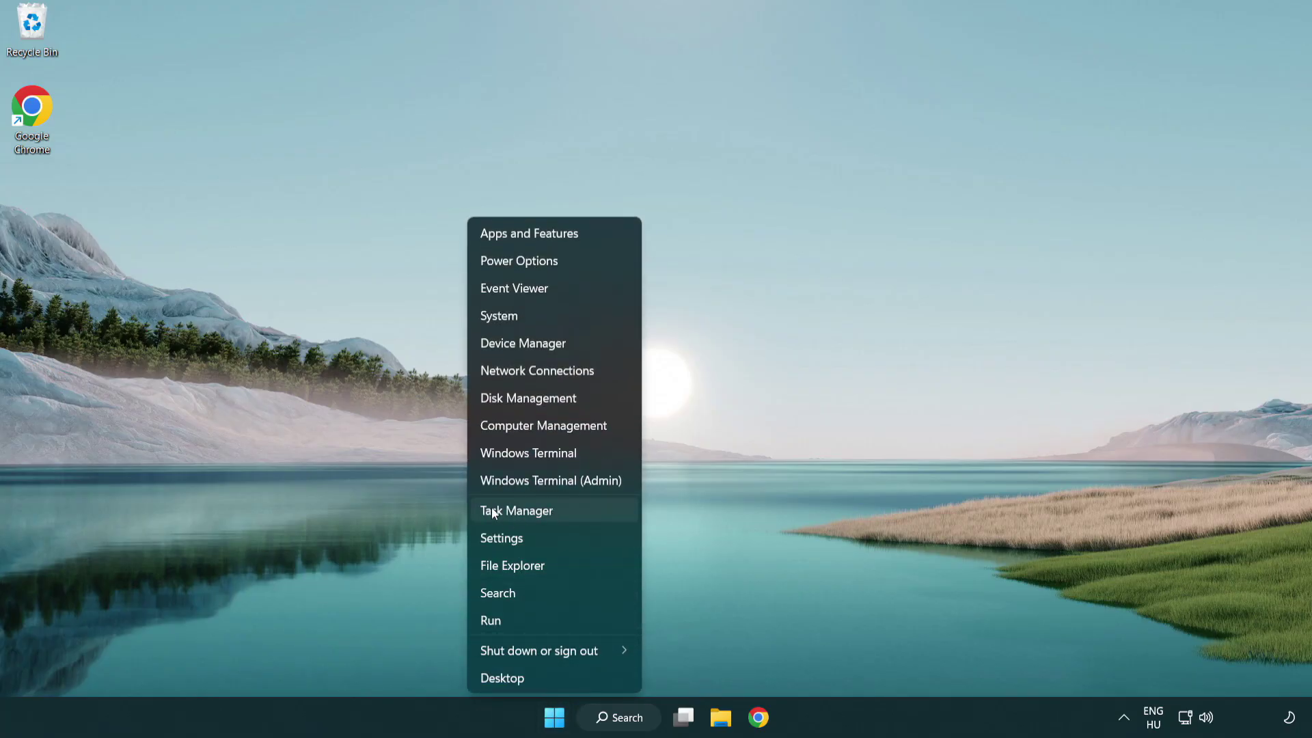
{"action": "left_click", "coordinate": [580, 518]}
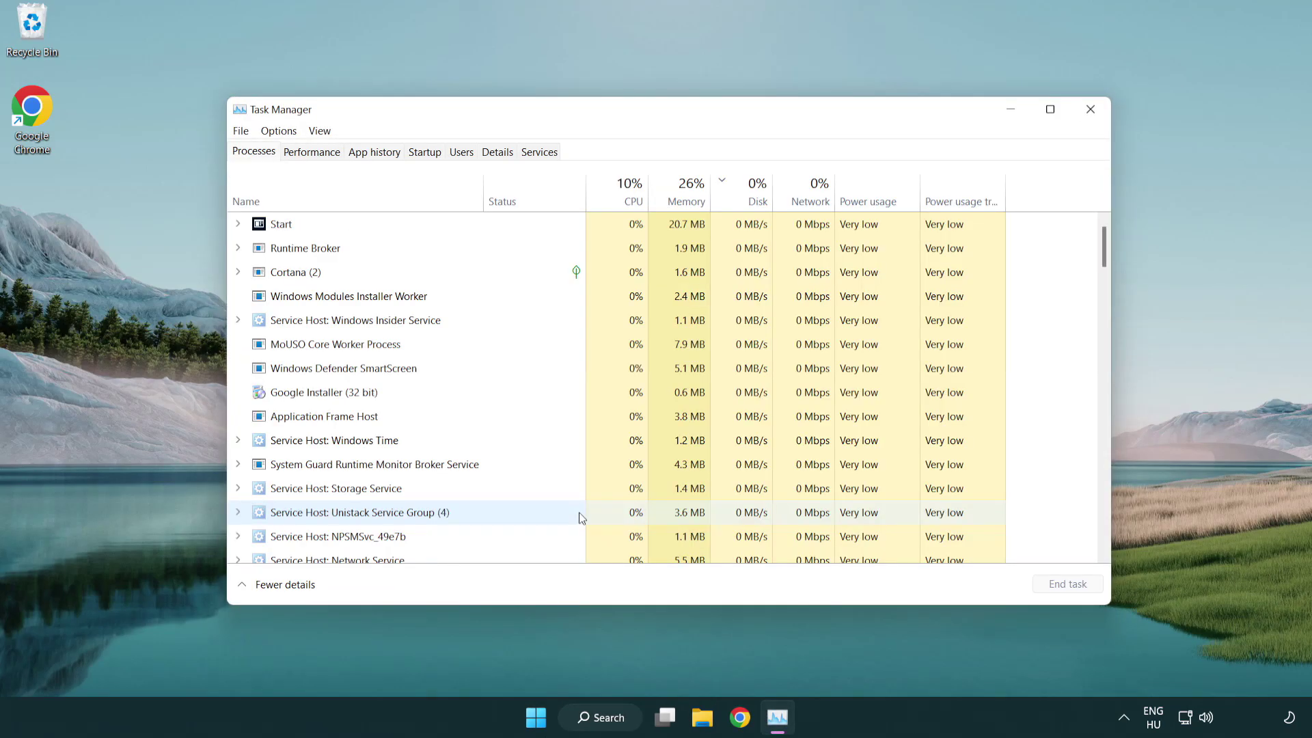
{"action": "left_click", "coordinate": [429, 158]}
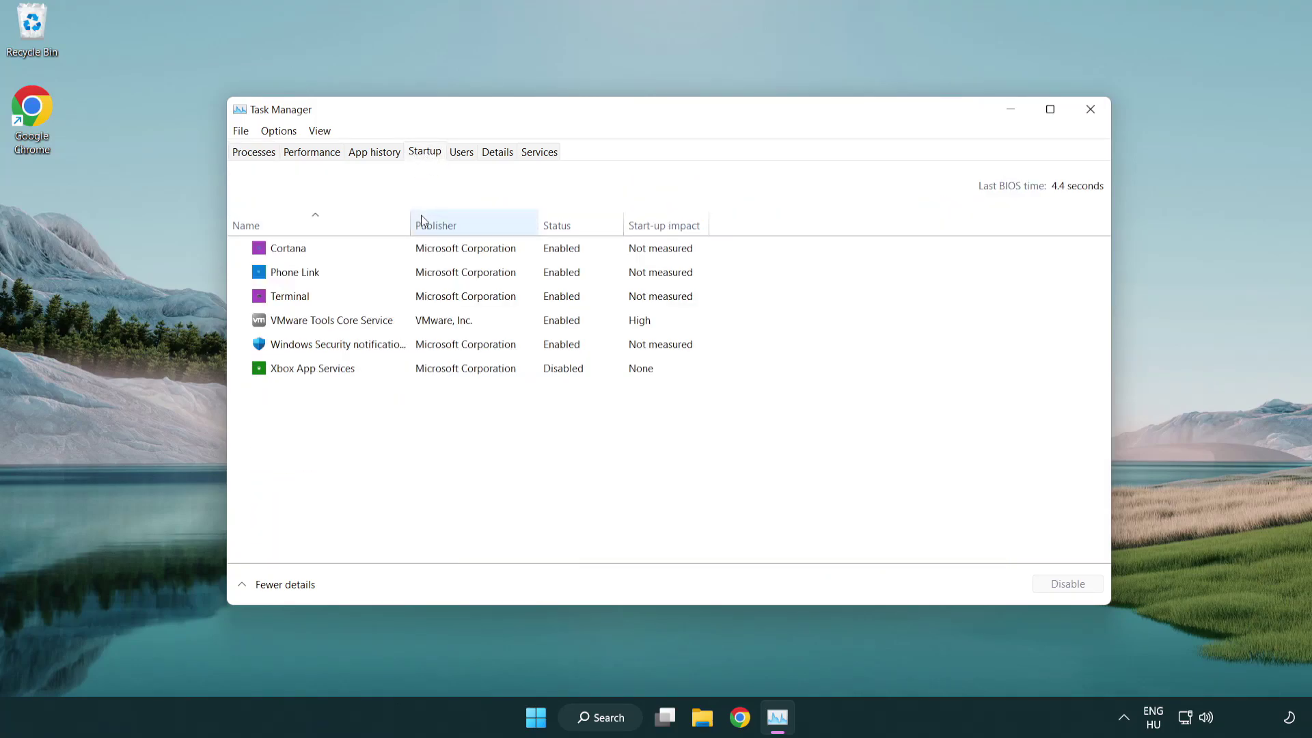
- Disable the Terminal, Phone Link, Cortana and Windows Security notification startup apps, and close Task Manager
{"action": "left_click", "coordinate": [429, 300]}
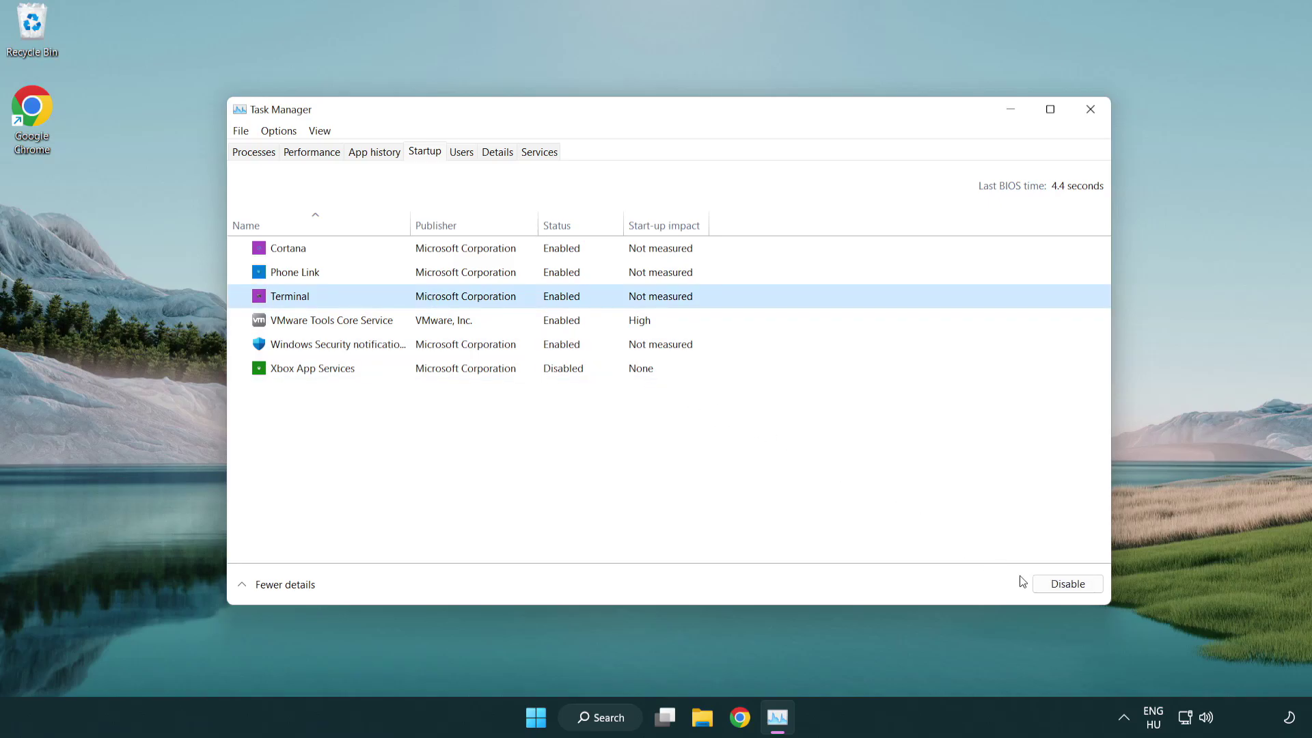
{"action": "left_click", "coordinate": [1042, 584]}
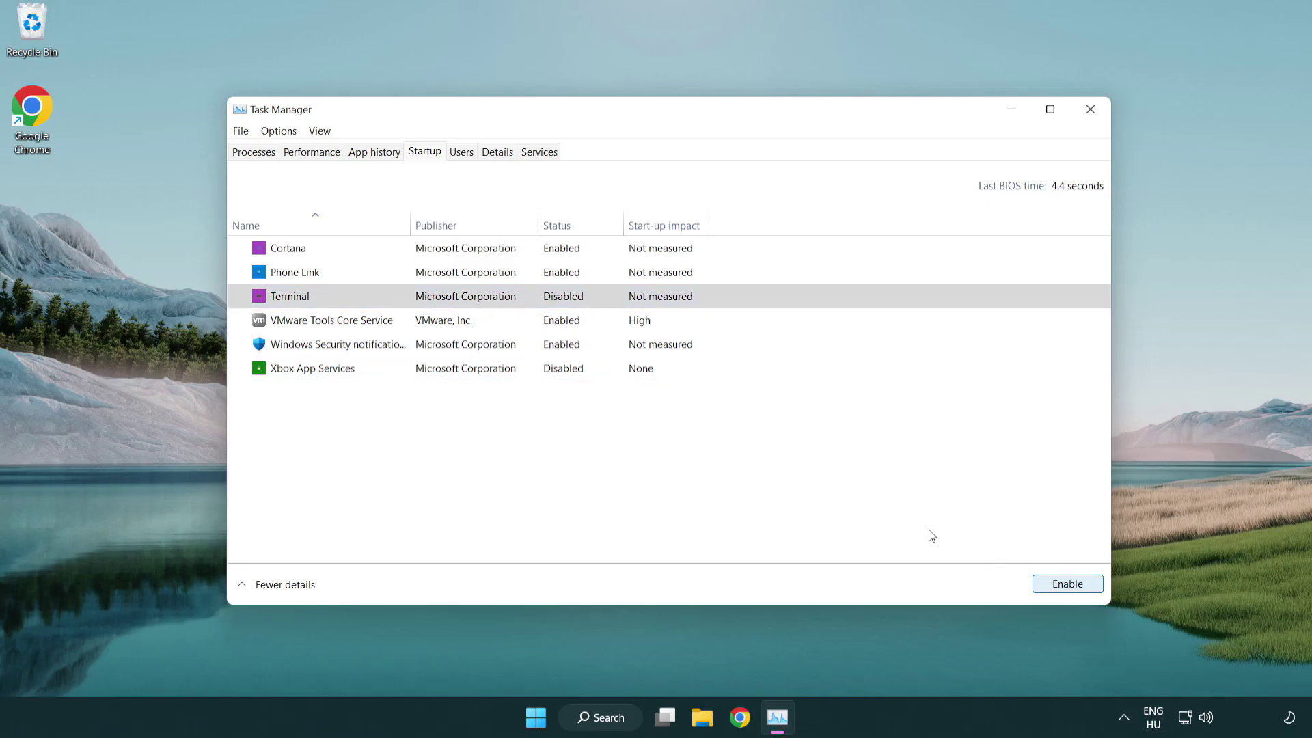
{"action": "left_click", "coordinate": [550, 275]}
{"action": "left_click", "coordinate": [1065, 584]}
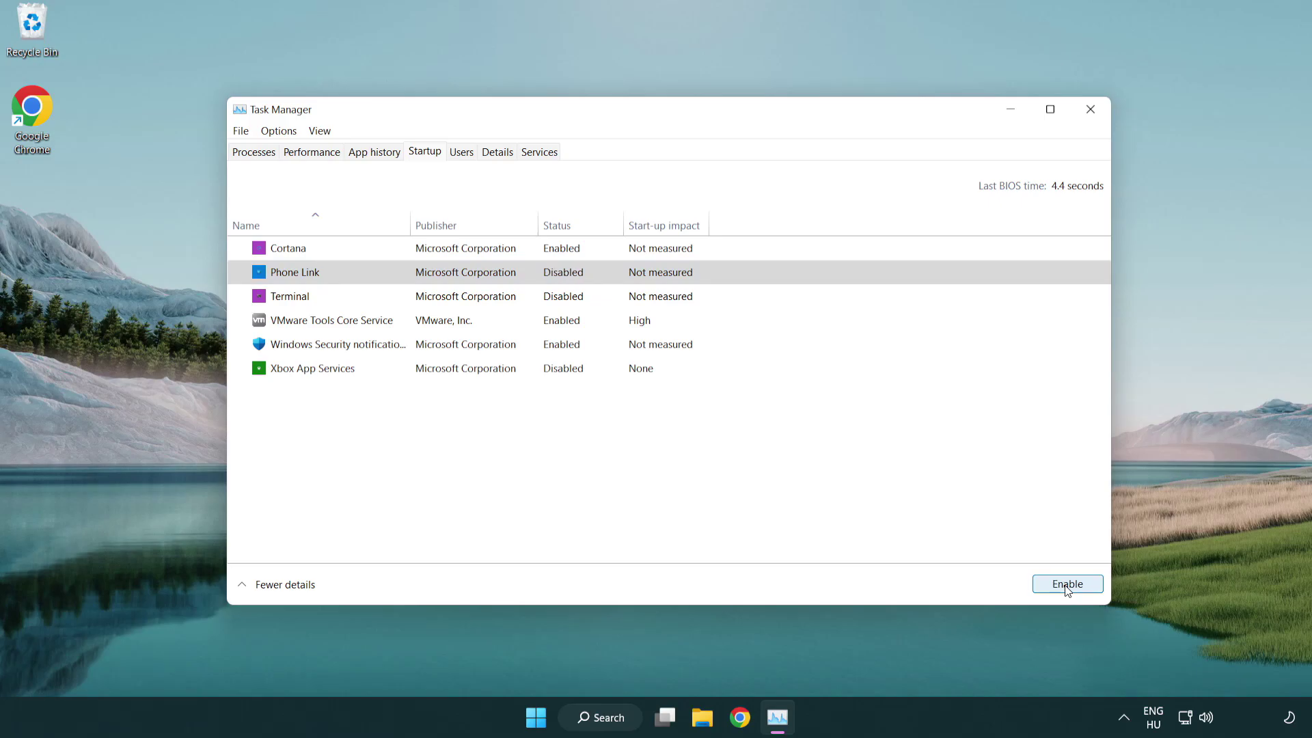
{"action": "left_click", "coordinate": [469, 255]}
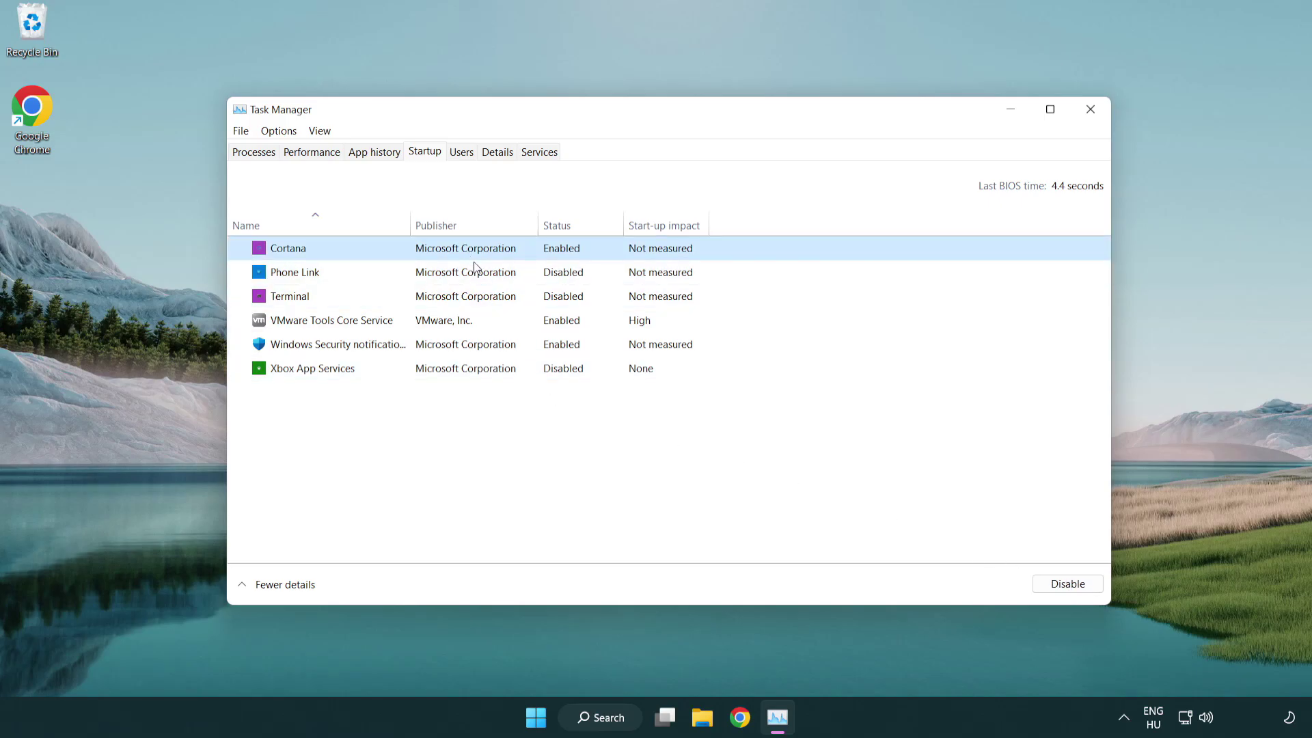
{"action": "left_click", "coordinate": [1063, 585]}
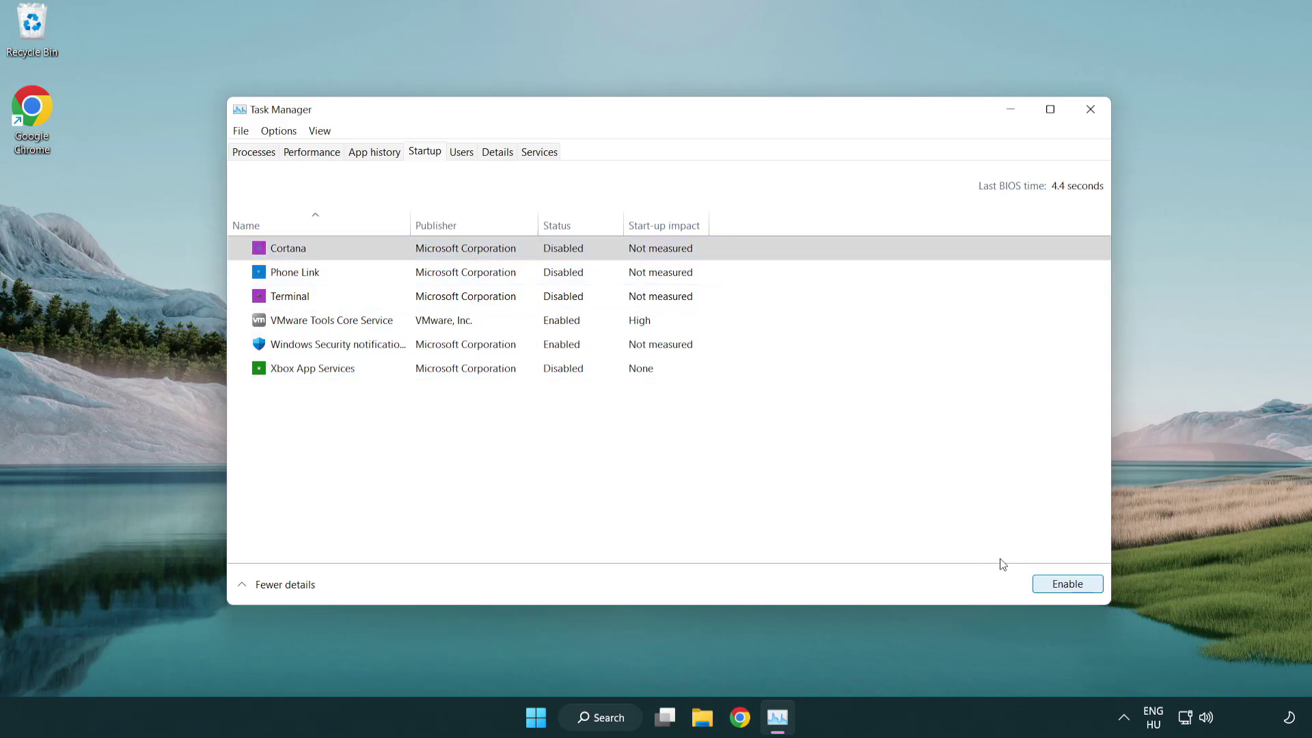
{"action": "left_click", "coordinate": [623, 353]}
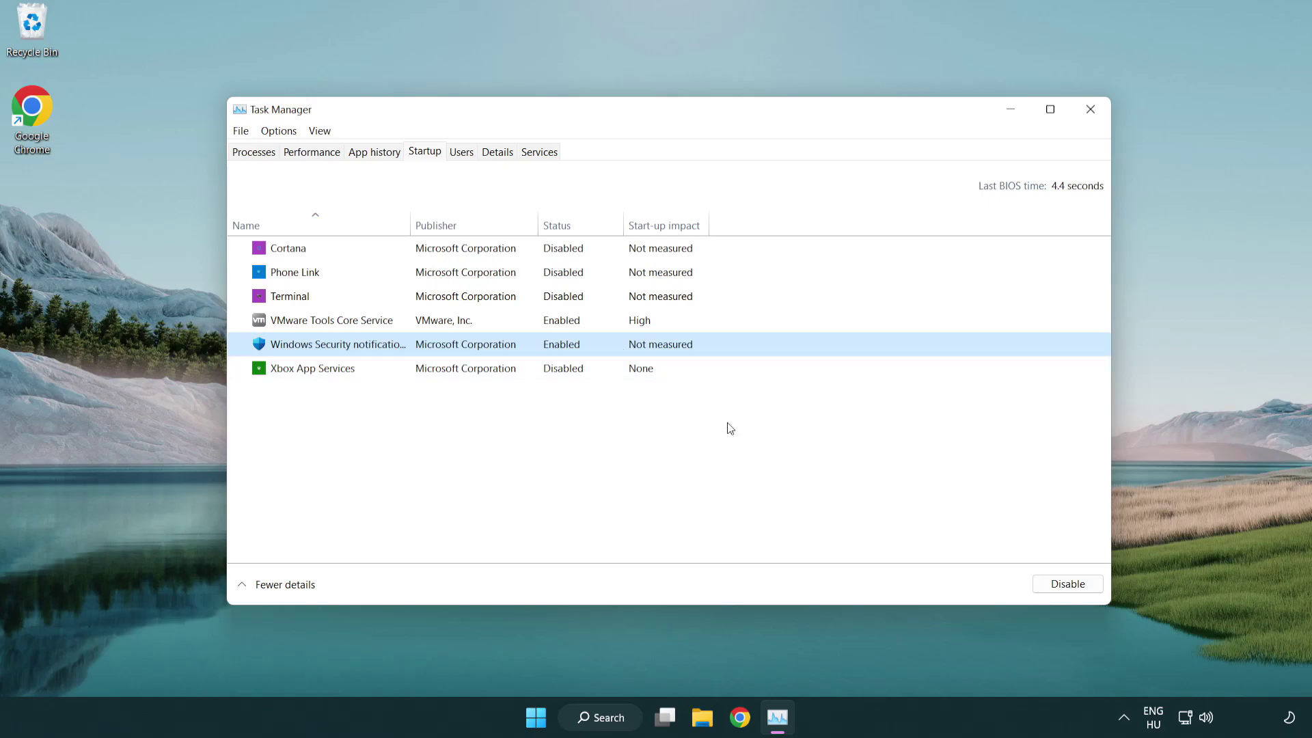
{"action": "left_click", "coordinate": [1035, 580]}
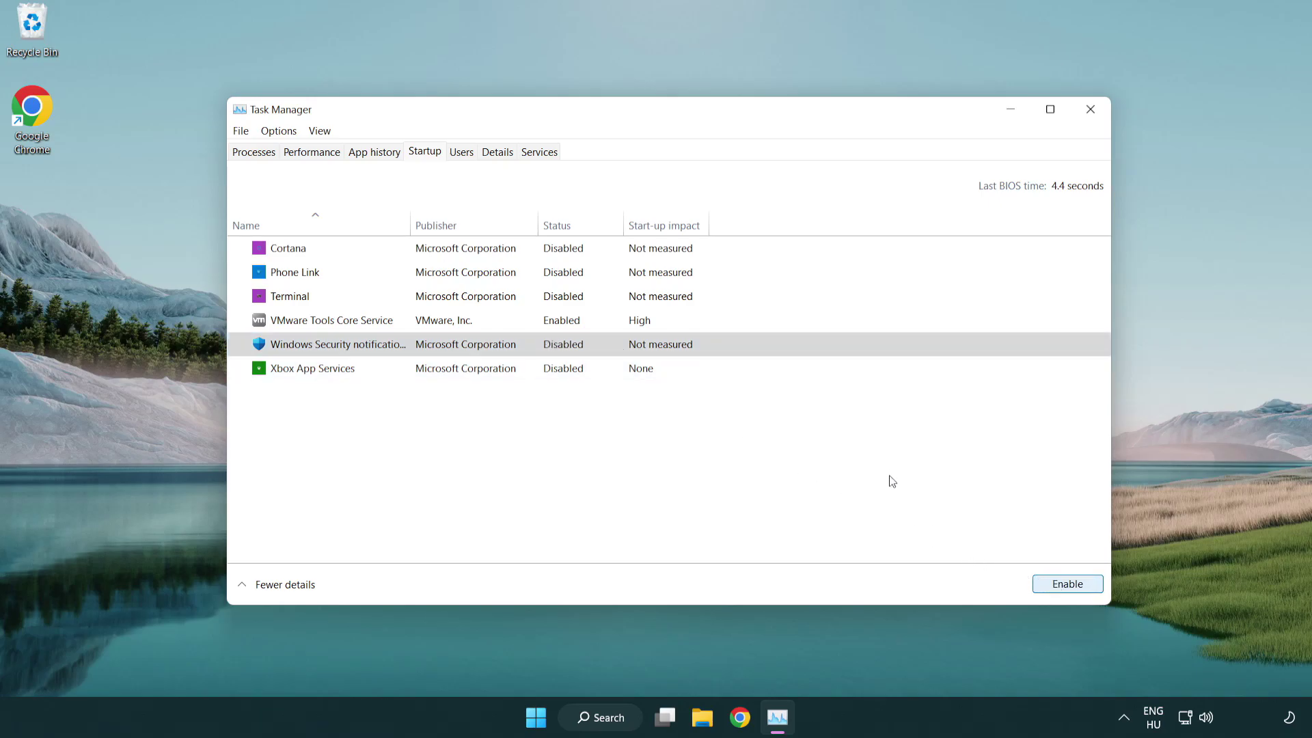
{"action": "left_click", "coordinate": [1092, 112]}
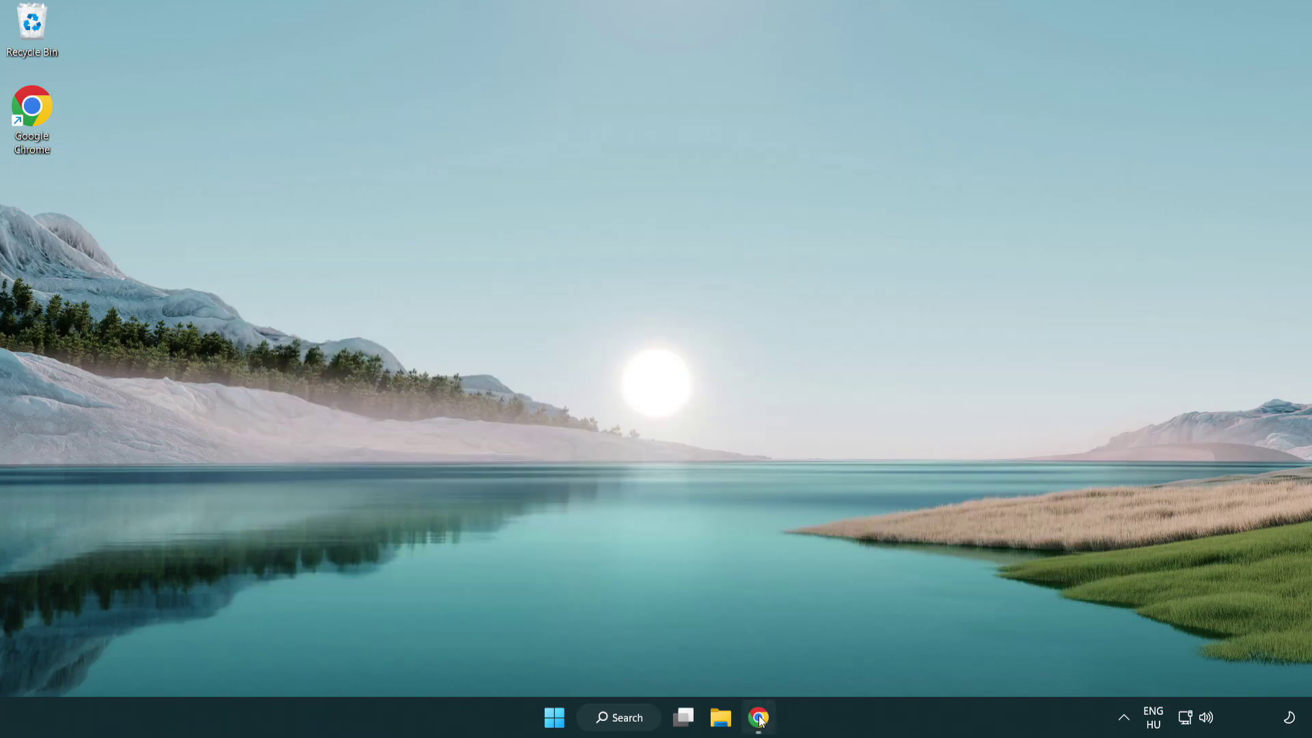
- Switch to Chrome and download the English DirectX End-User Runtime Web Installer from the Microsoft Download Center
{"action": "left_click", "coordinate": [758, 717]}
{"action": "scroll", "coordinate": [563, 610], "scroll_direction": "up", "scroll_amount": 3}
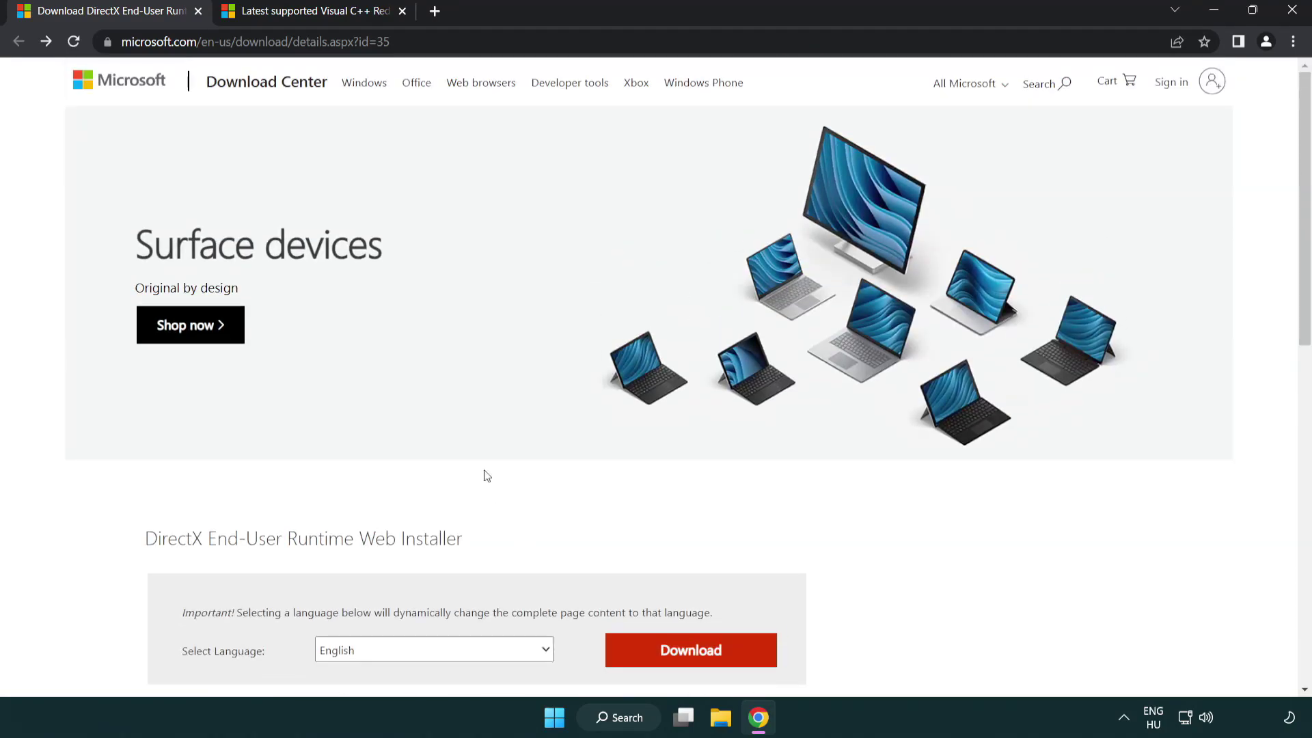
{"action": "left_click", "coordinate": [81, 27]}
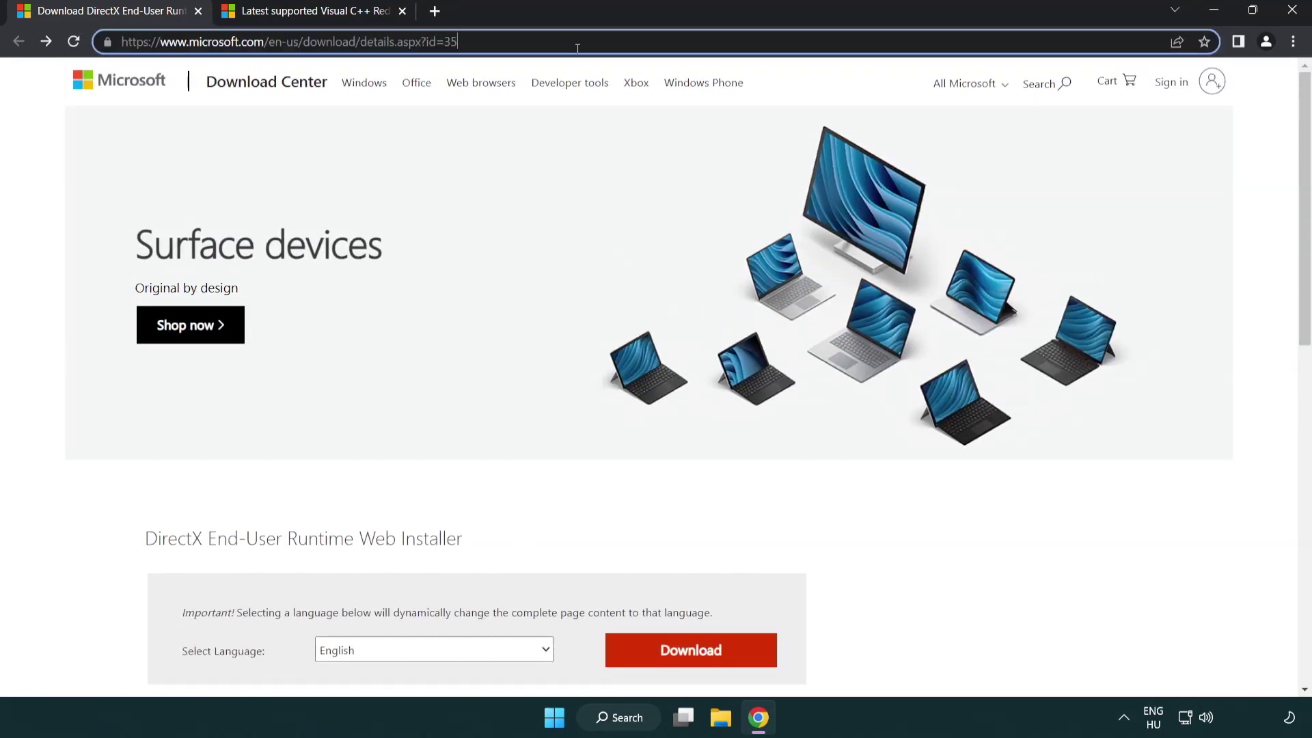
{"action": "left_click", "coordinate": [1254, 298]}
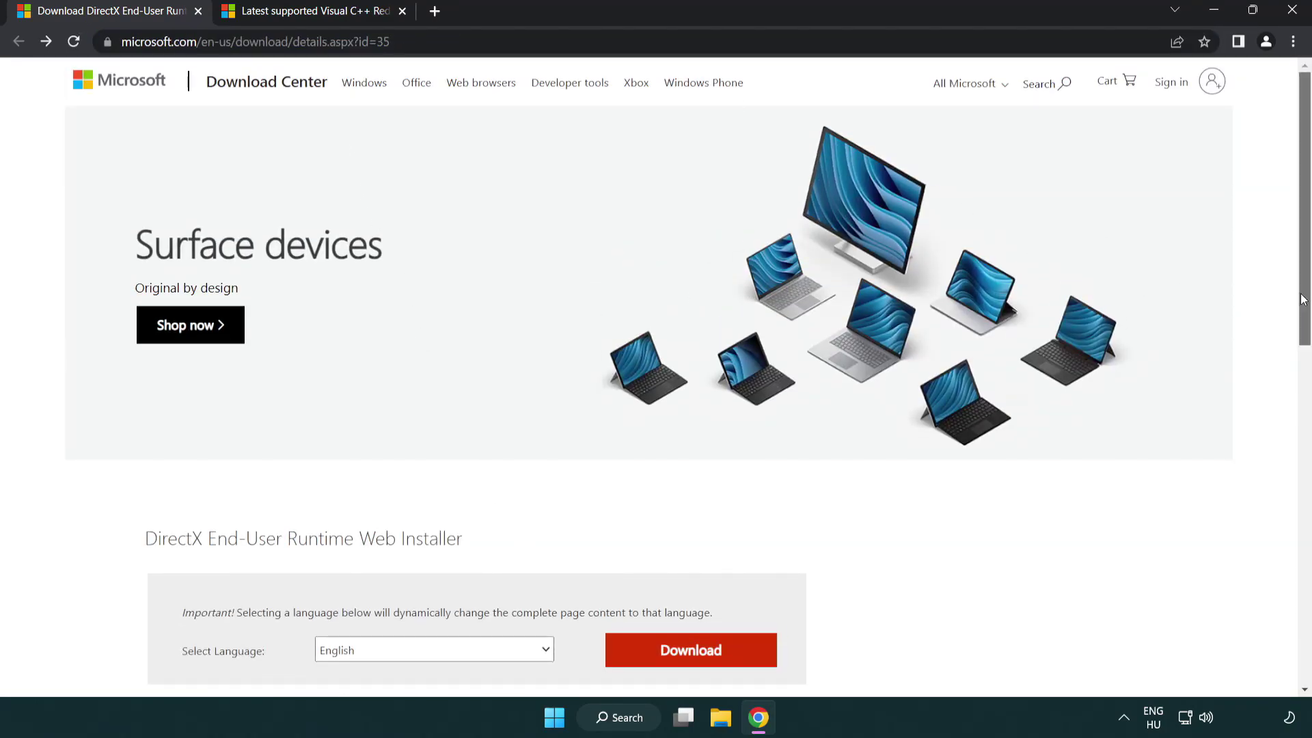
{"action": "left_click_drag", "start_coordinate": [1303, 298], "coordinate": [1304, 380]}
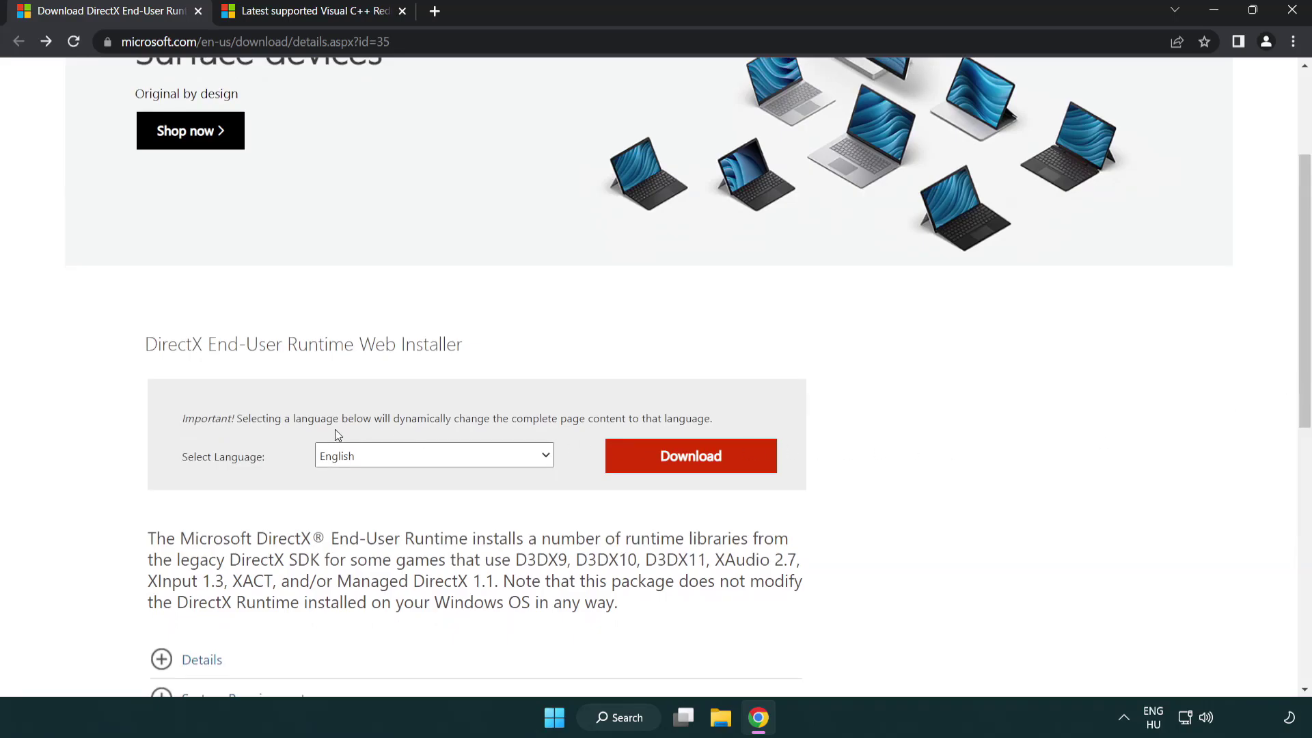
{"action": "left_click", "coordinate": [697, 470]}
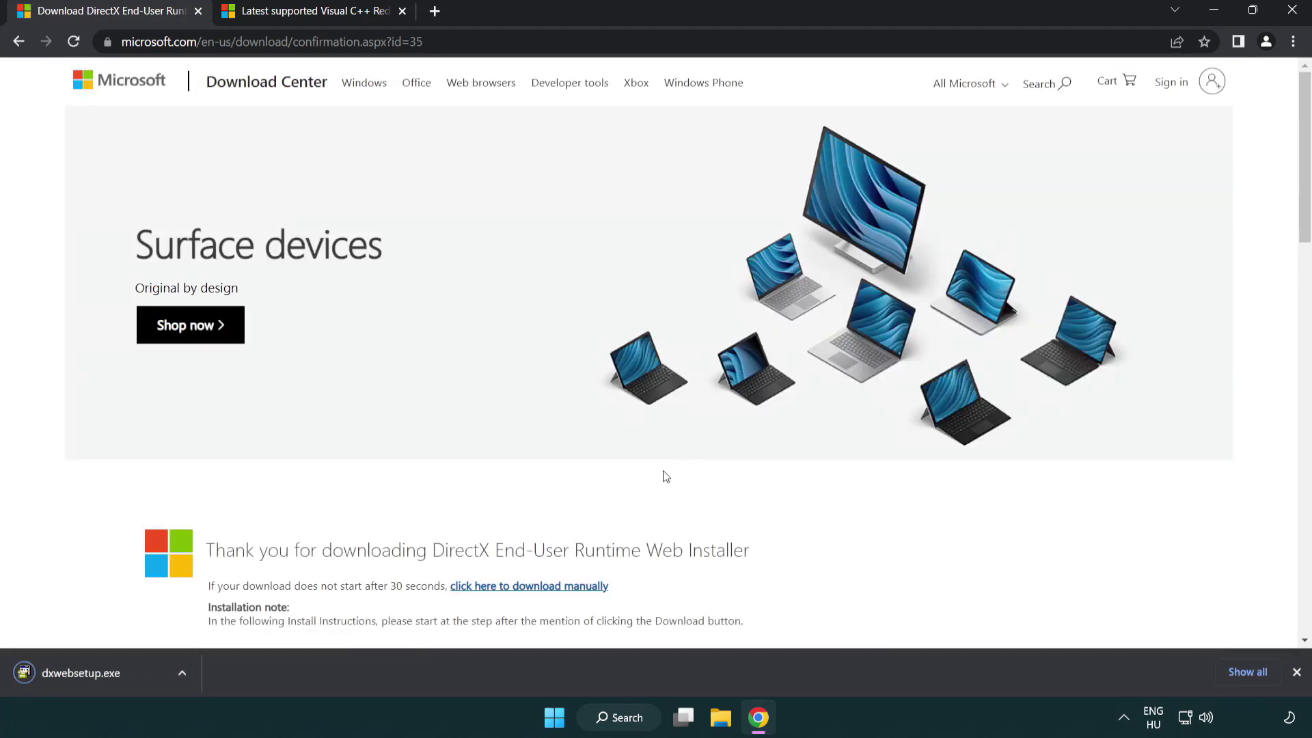
- Run the downloaded dxwebsetup.exe, accept the license agreement and go through the DirectX setup wizard to the end
{"action": "left_click", "coordinate": [85, 675]}
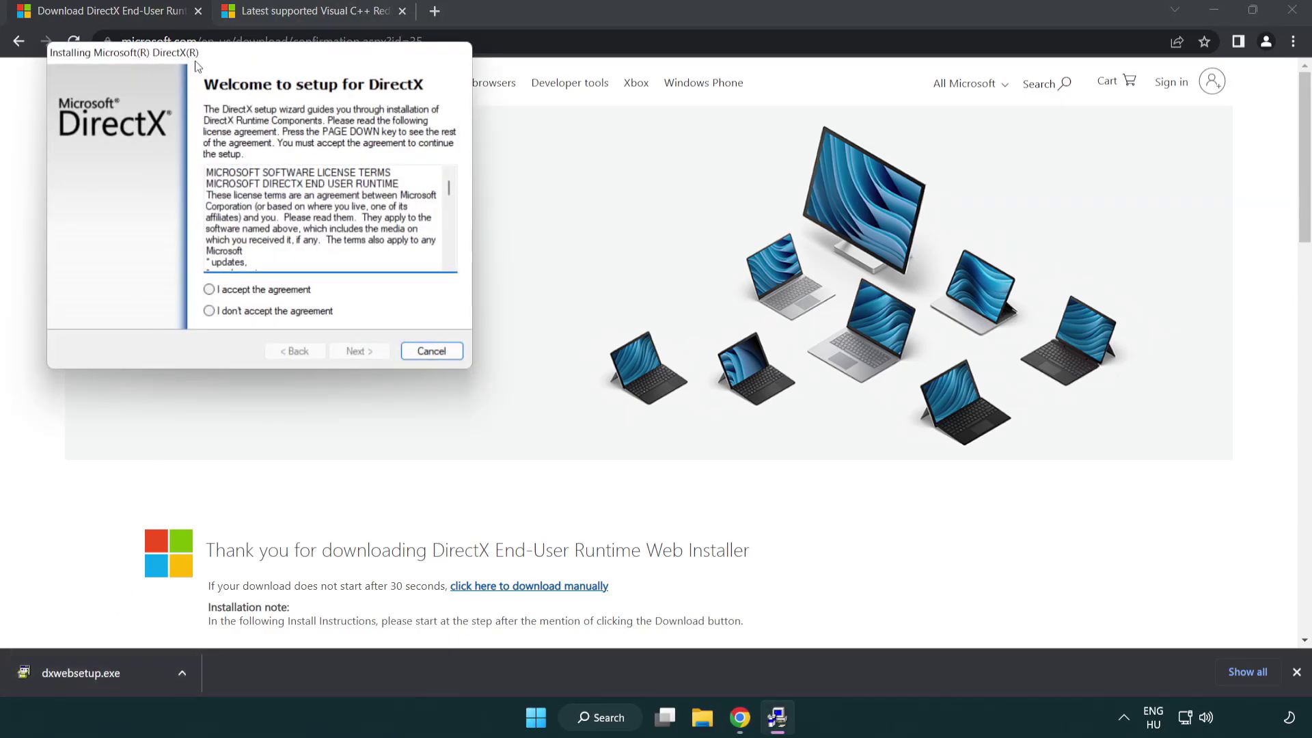
{"action": "left_click_drag", "start_coordinate": [200, 62], "coordinate": [577, 207]}
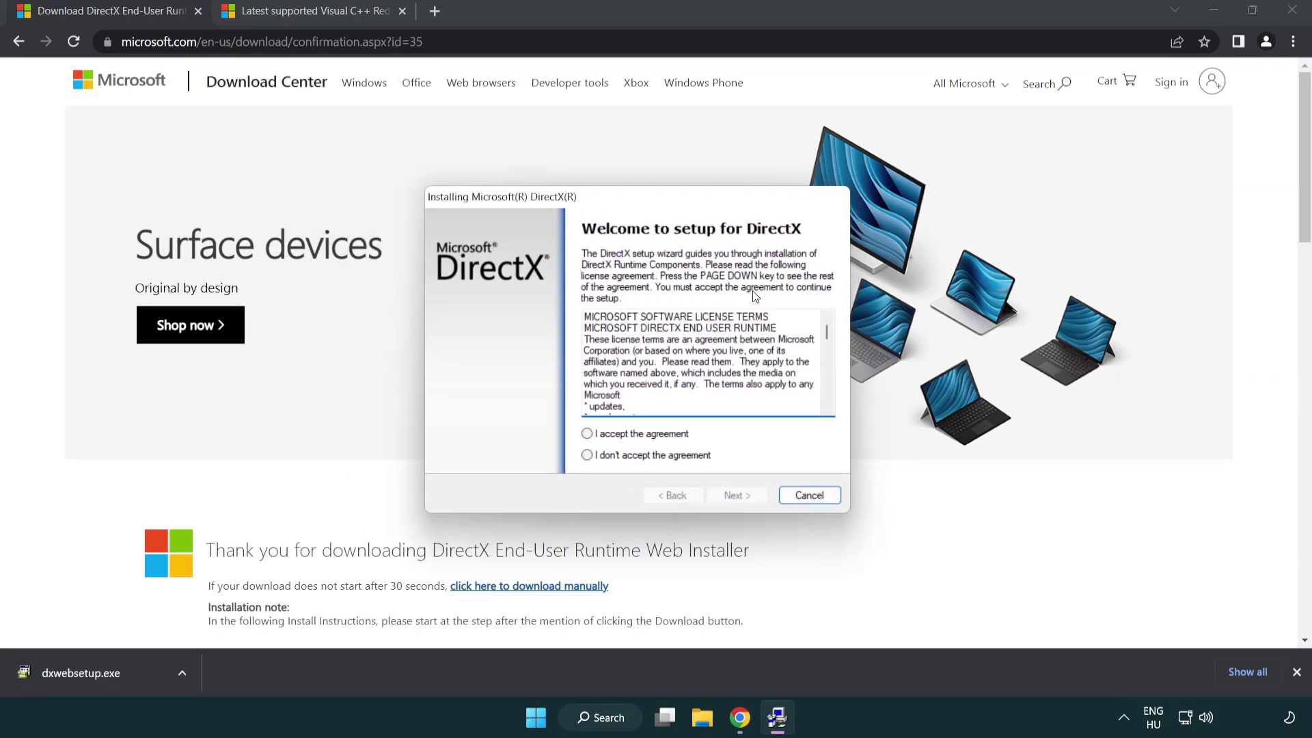
{"action": "left_click_drag", "start_coordinate": [827, 334], "coordinate": [826, 395]}
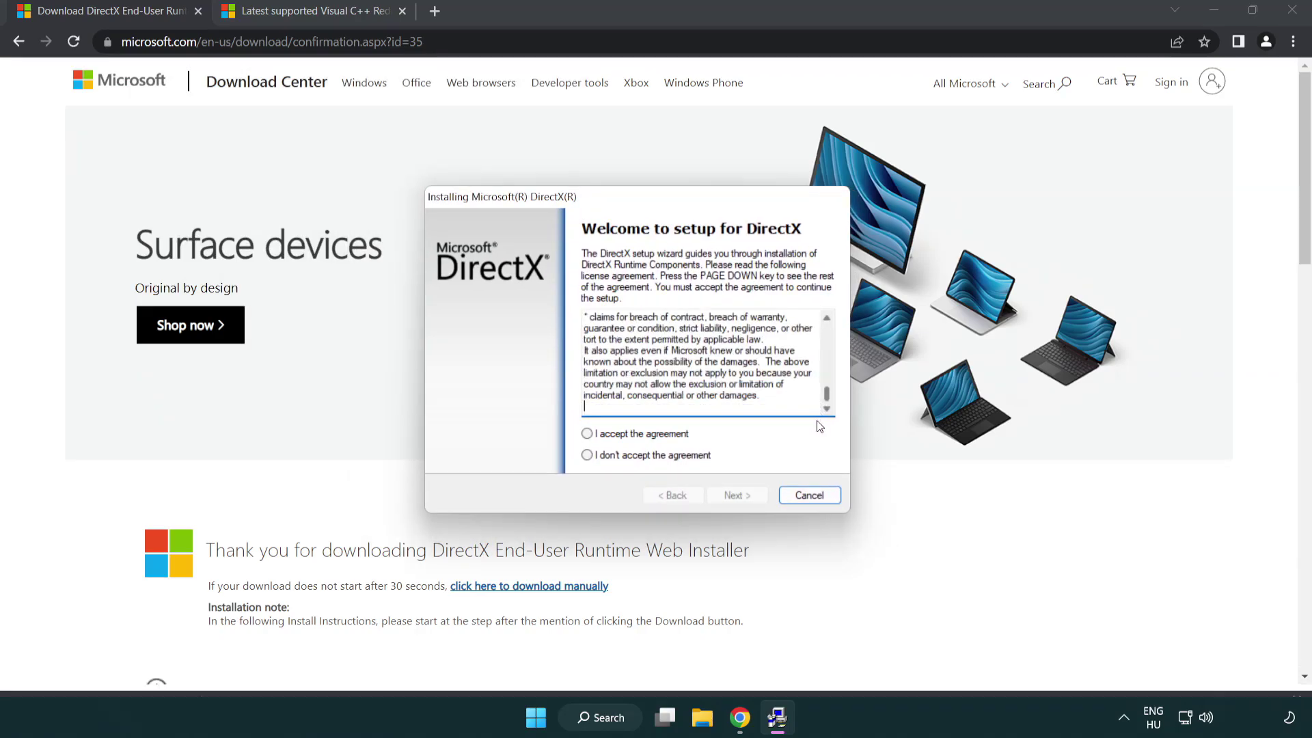
{"action": "left_click", "coordinate": [588, 433]}
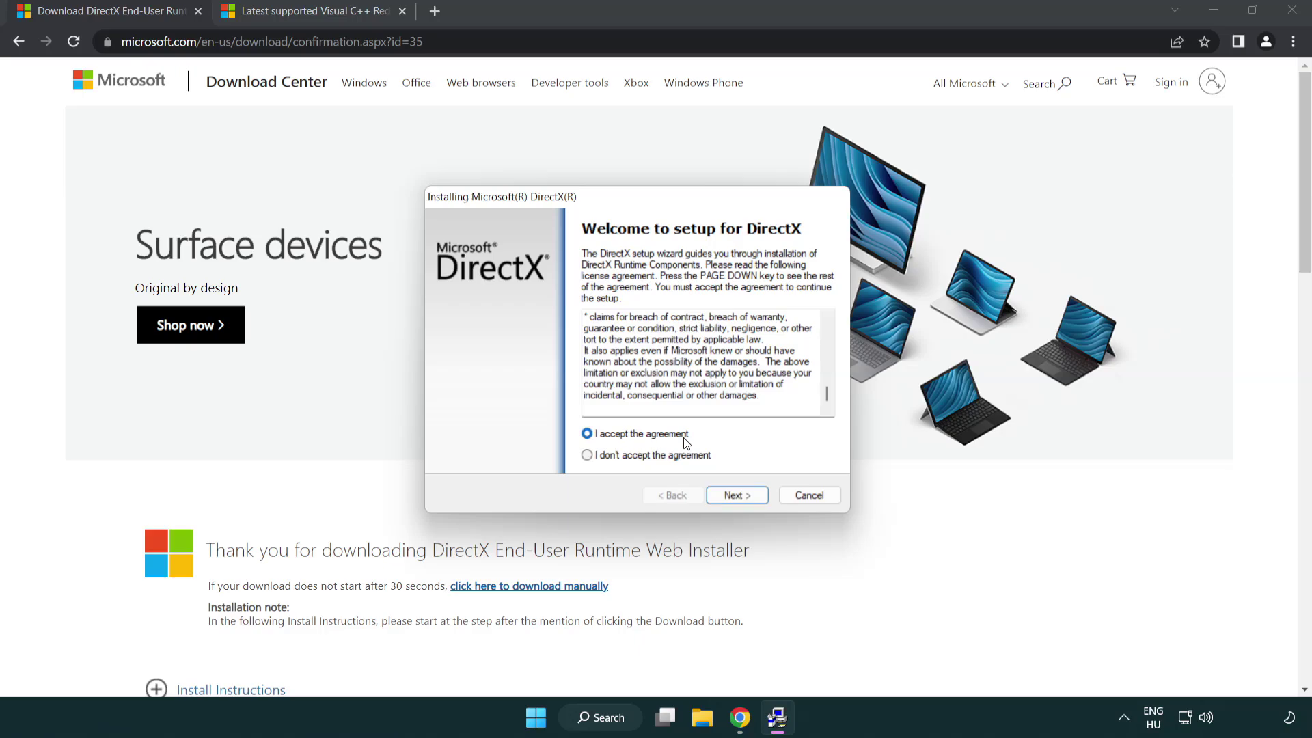
{"action": "left_click", "coordinate": [738, 496]}
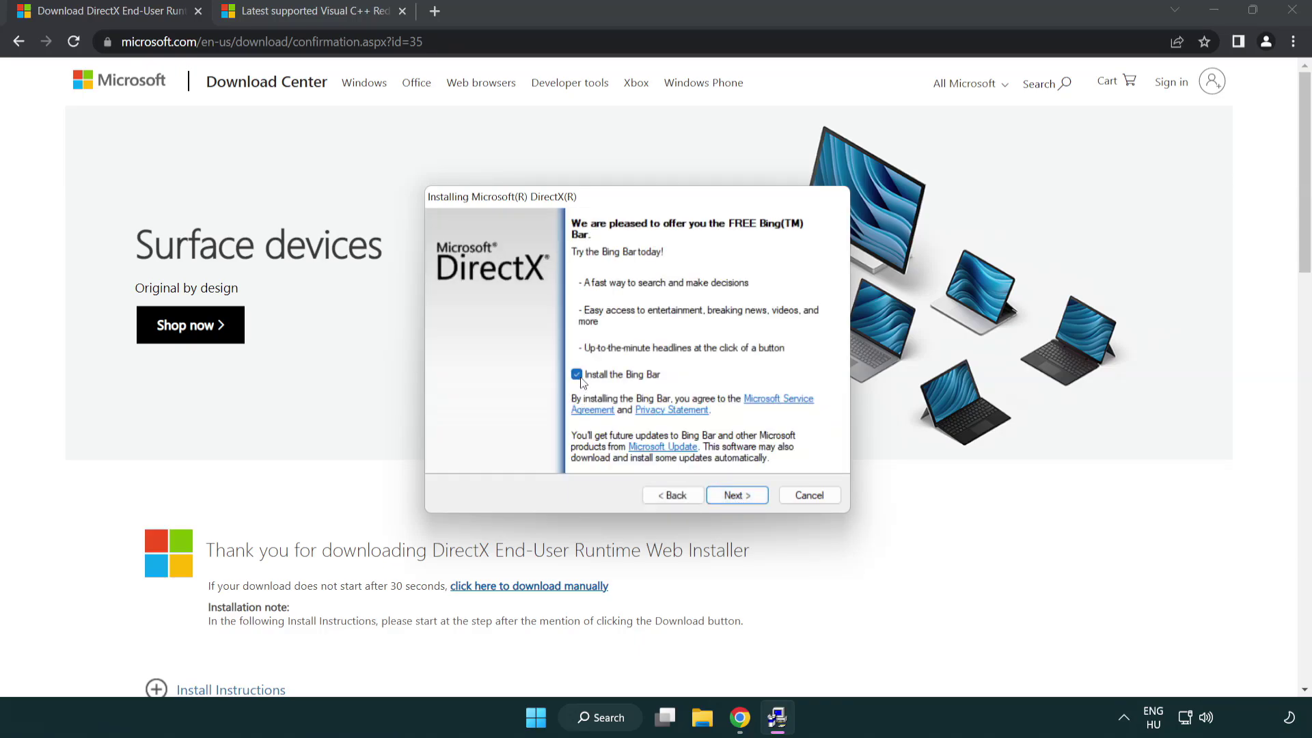
{"action": "left_click", "coordinate": [734, 496]}
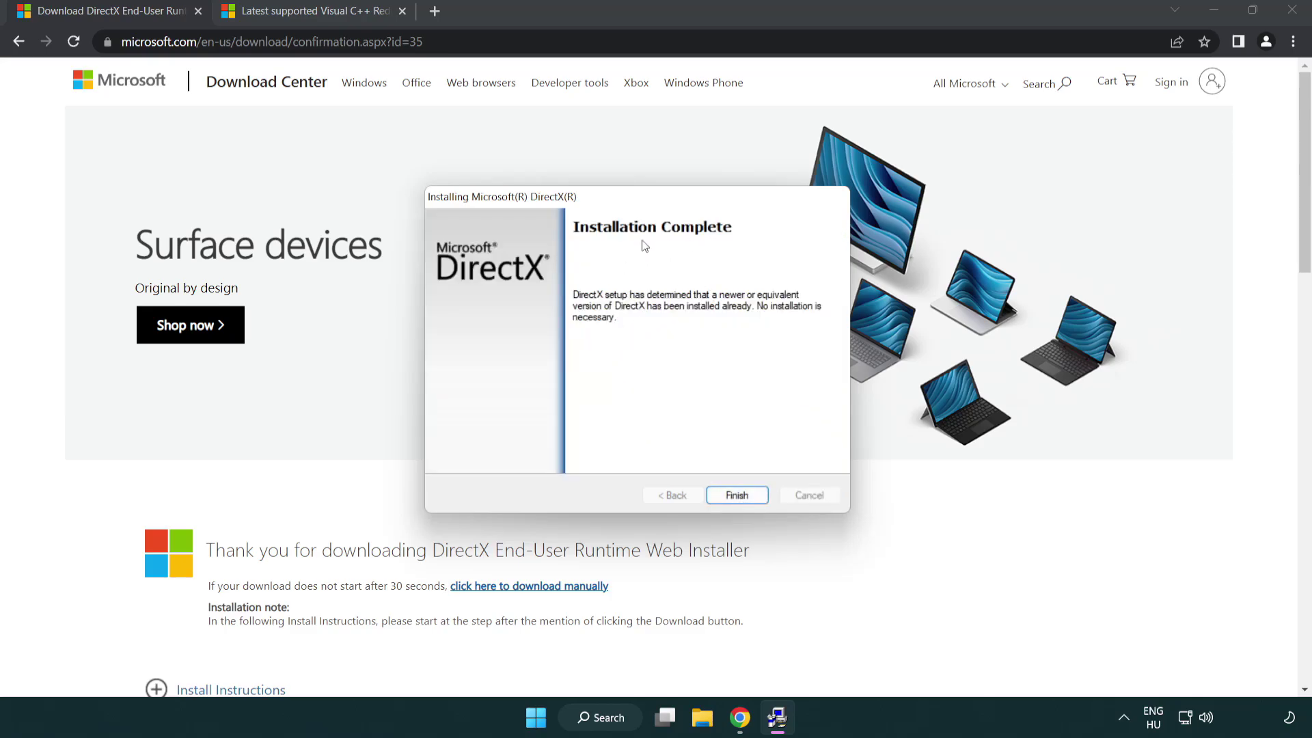
{"action": "left_click", "coordinate": [737, 490]}
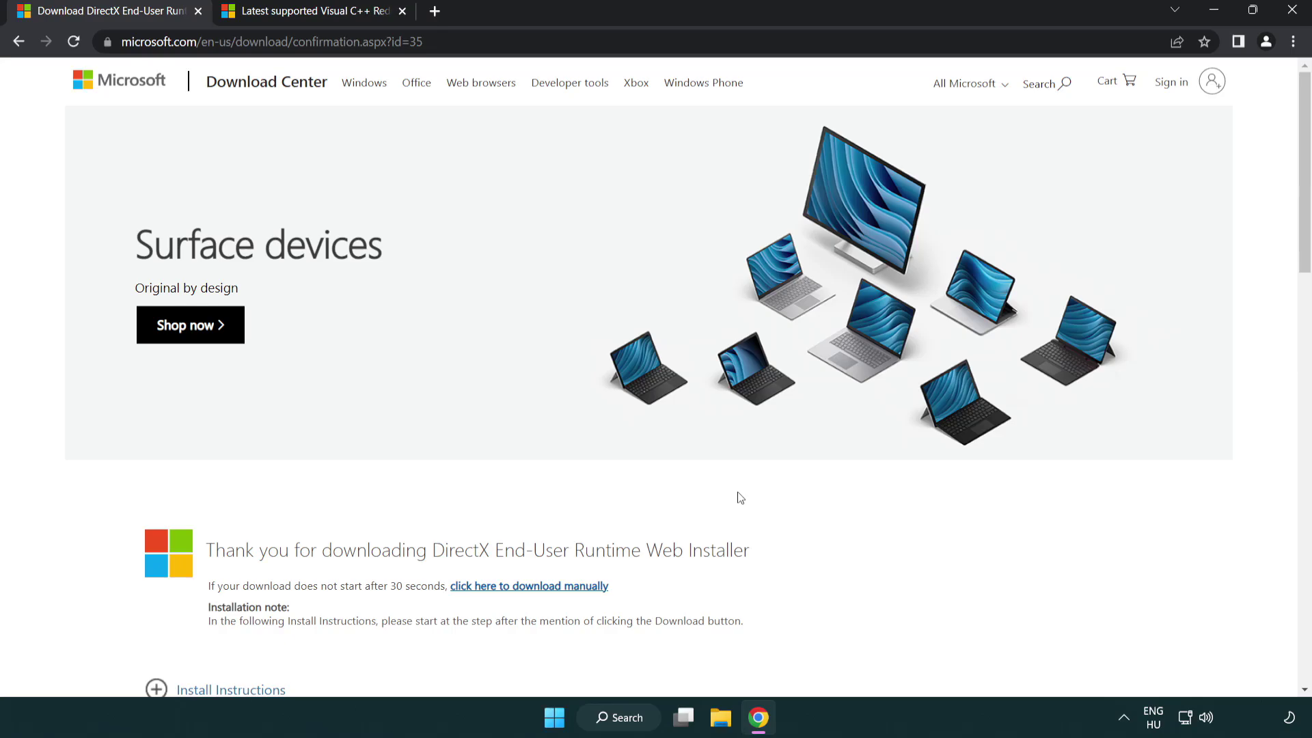
- Close the DirectX page and download the ARM64, X86 and X64 Visual C++ 2015–2022 redistributables from the Microsoft Learn page
{"action": "left_click", "coordinate": [199, 11]}
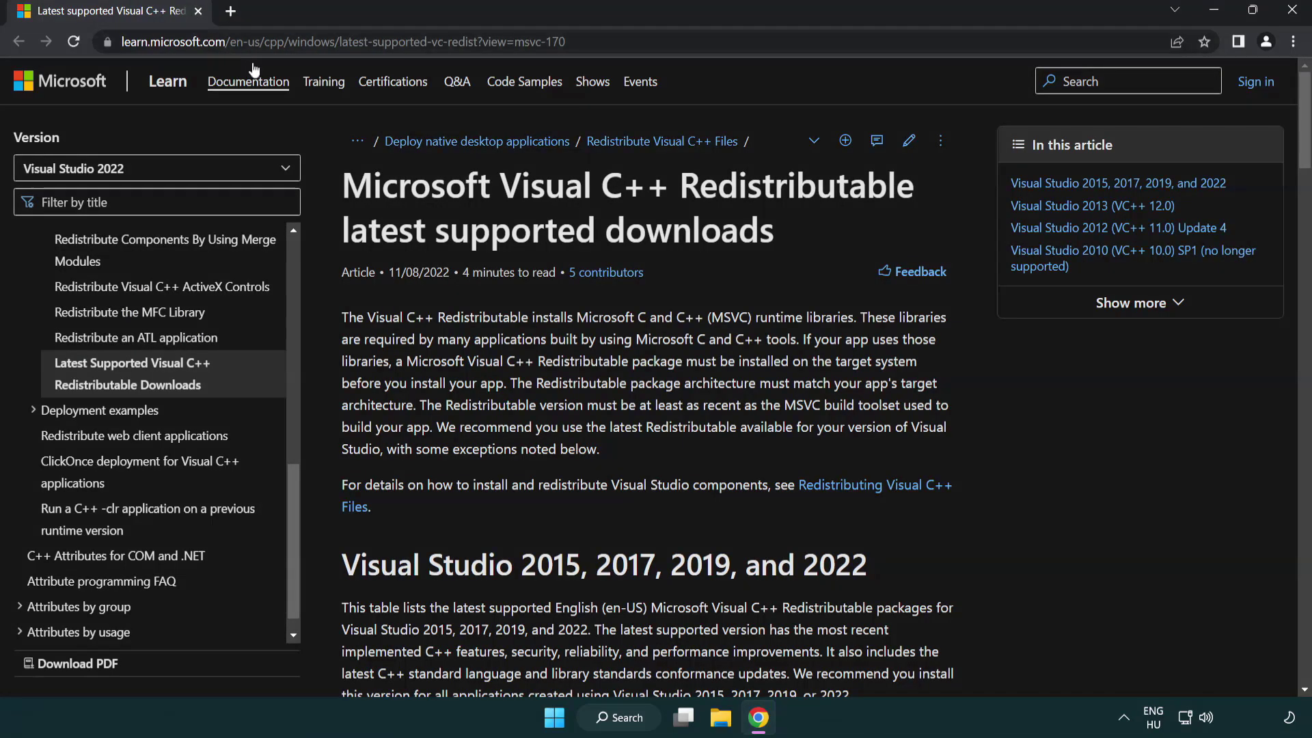
{"action": "left_click", "coordinate": [606, 41]}
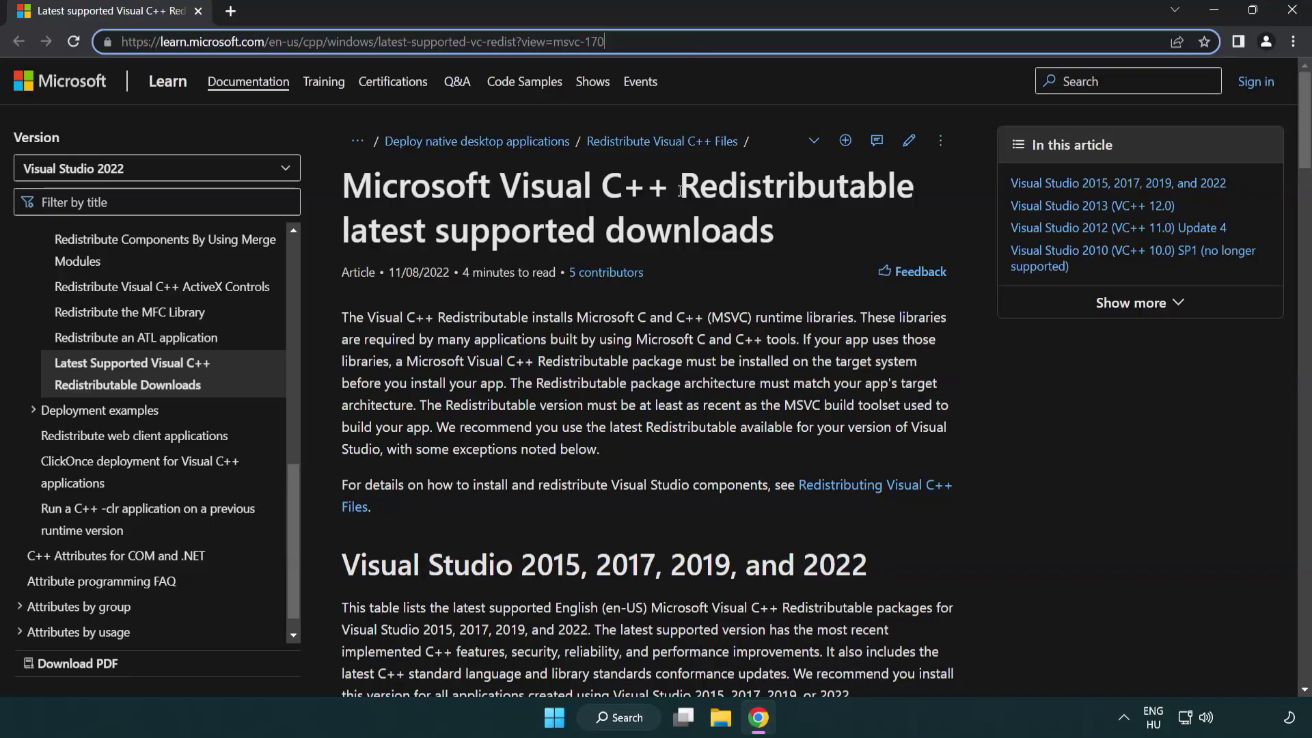
{"action": "left_click", "coordinate": [675, 225]}
{"action": "scroll", "coordinate": [670, 231], "scroll_direction": "down", "scroll_amount": 6}
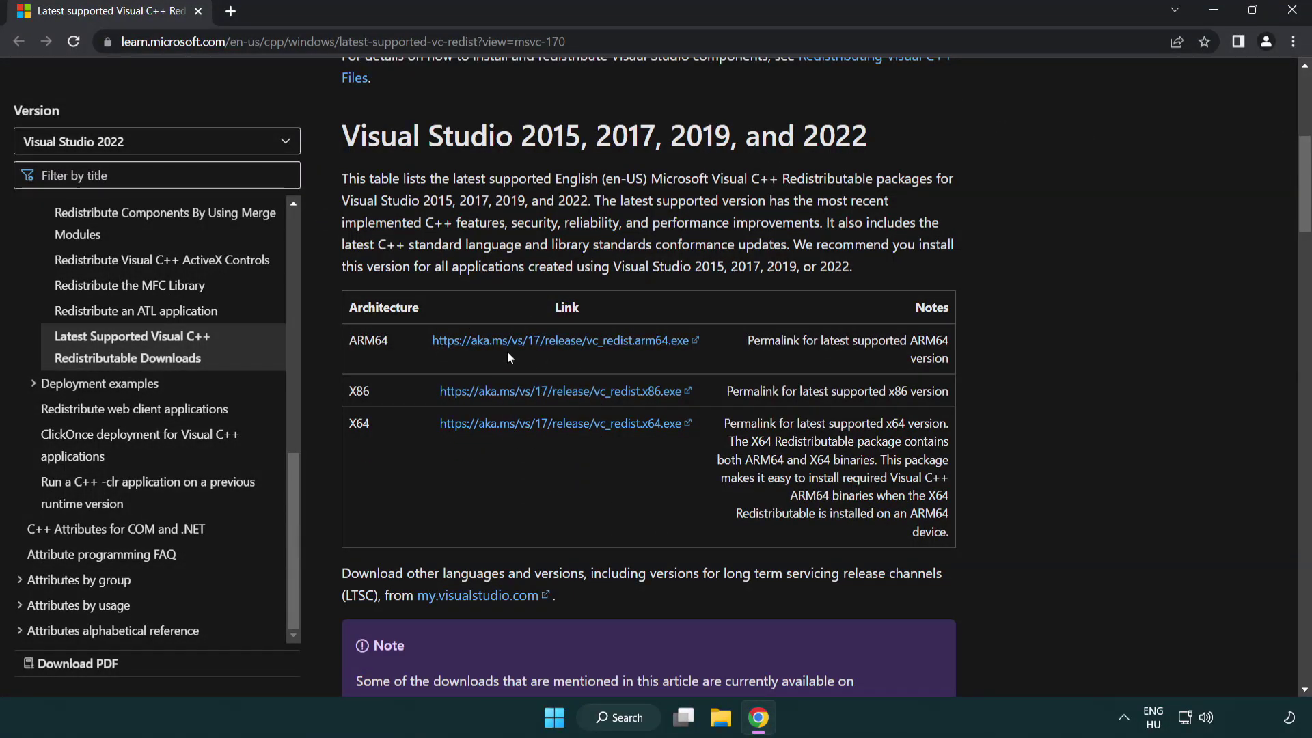
{"action": "left_click", "coordinate": [538, 343]}
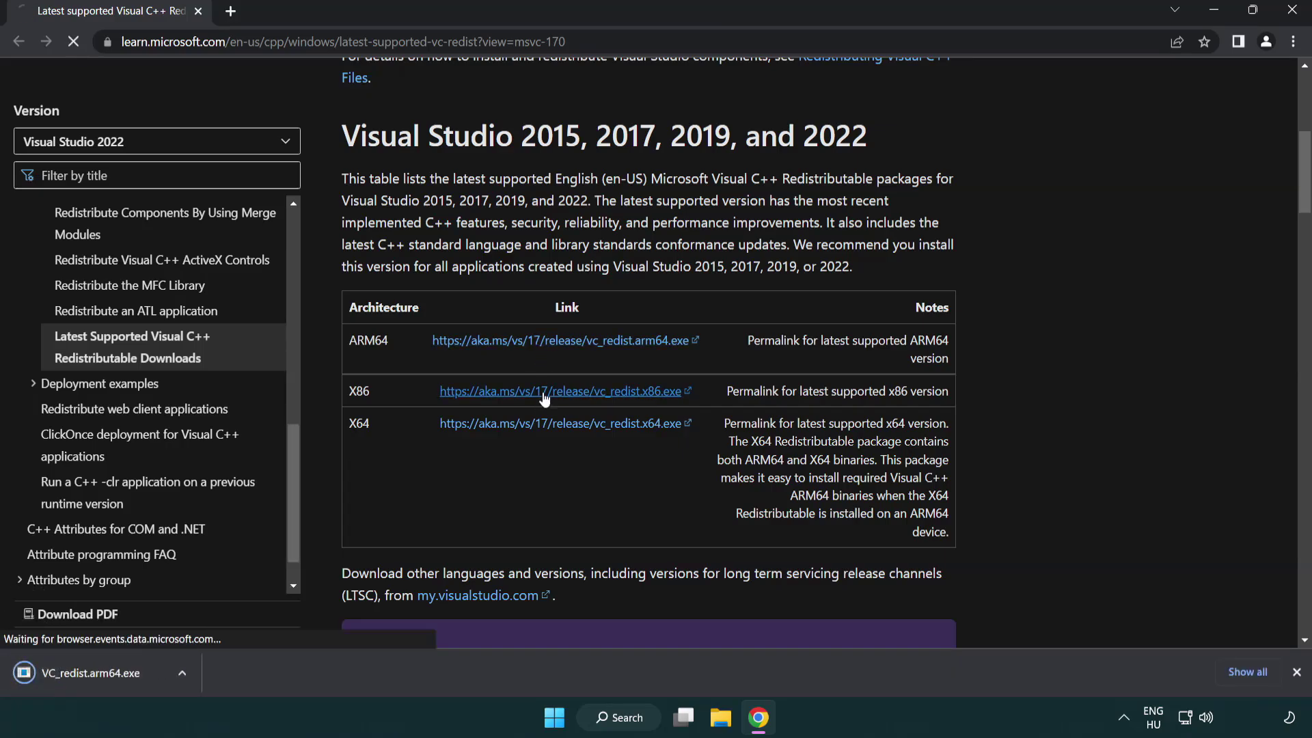
{"action": "left_click", "coordinate": [560, 390]}
{"action": "left_click", "coordinate": [550, 424]}
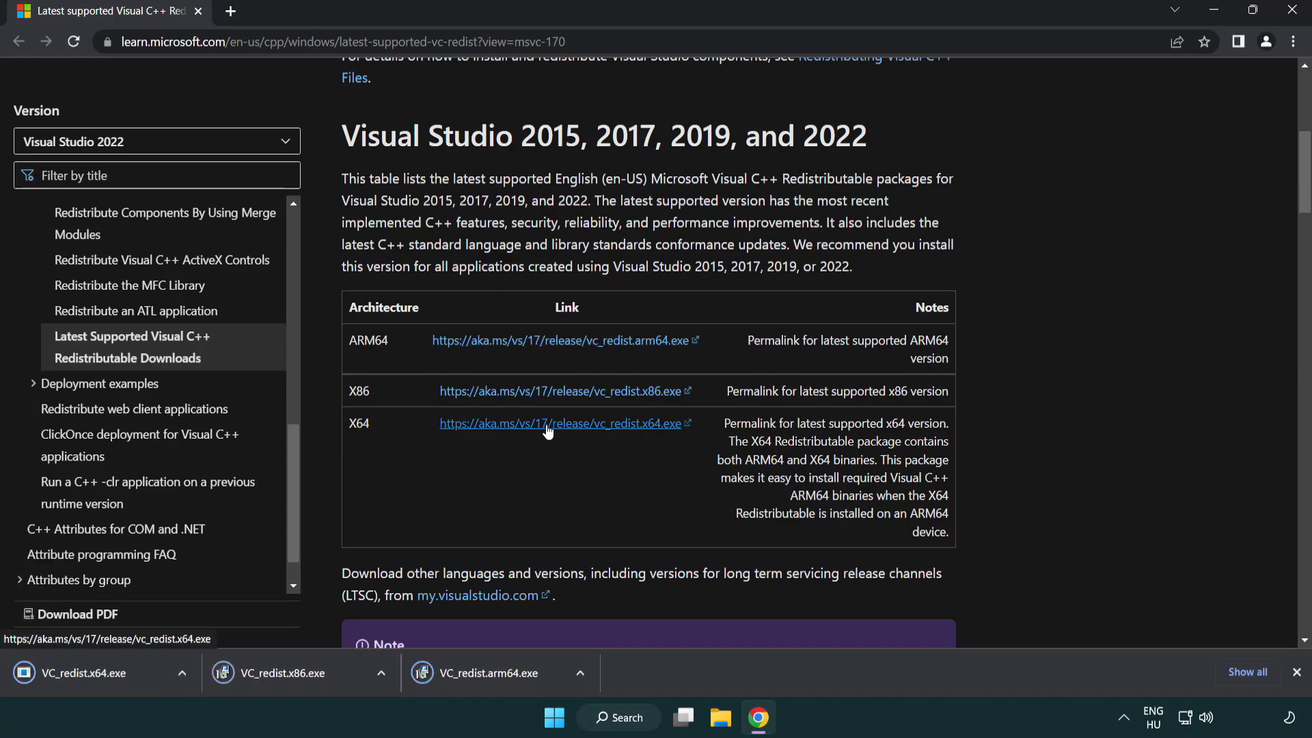
- Try to install VC_redist.arm64.exe, agreeing to the license terms and conditions, and close its setup window
{"action": "left_click", "coordinate": [502, 683]}
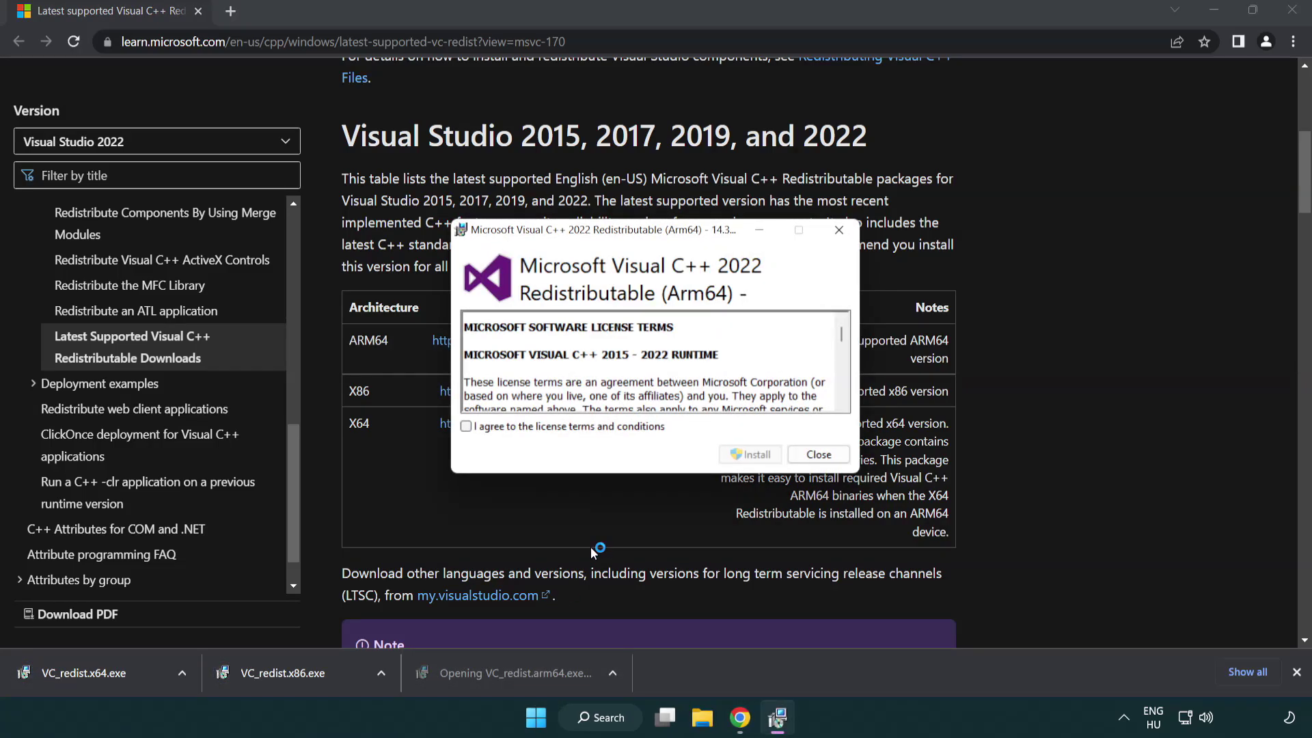
{"action": "left_click_drag", "start_coordinate": [842, 335], "coordinate": [847, 399]}
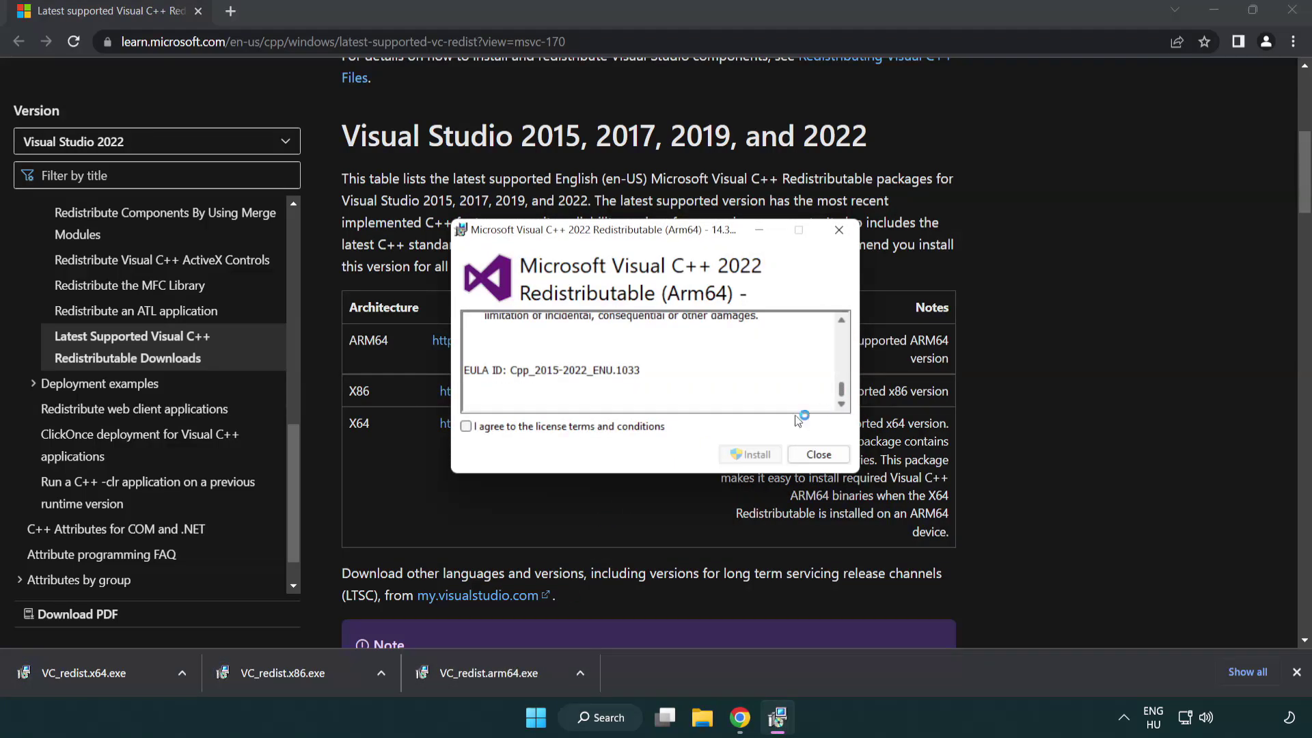
{"action": "left_click", "coordinate": [470, 428]}
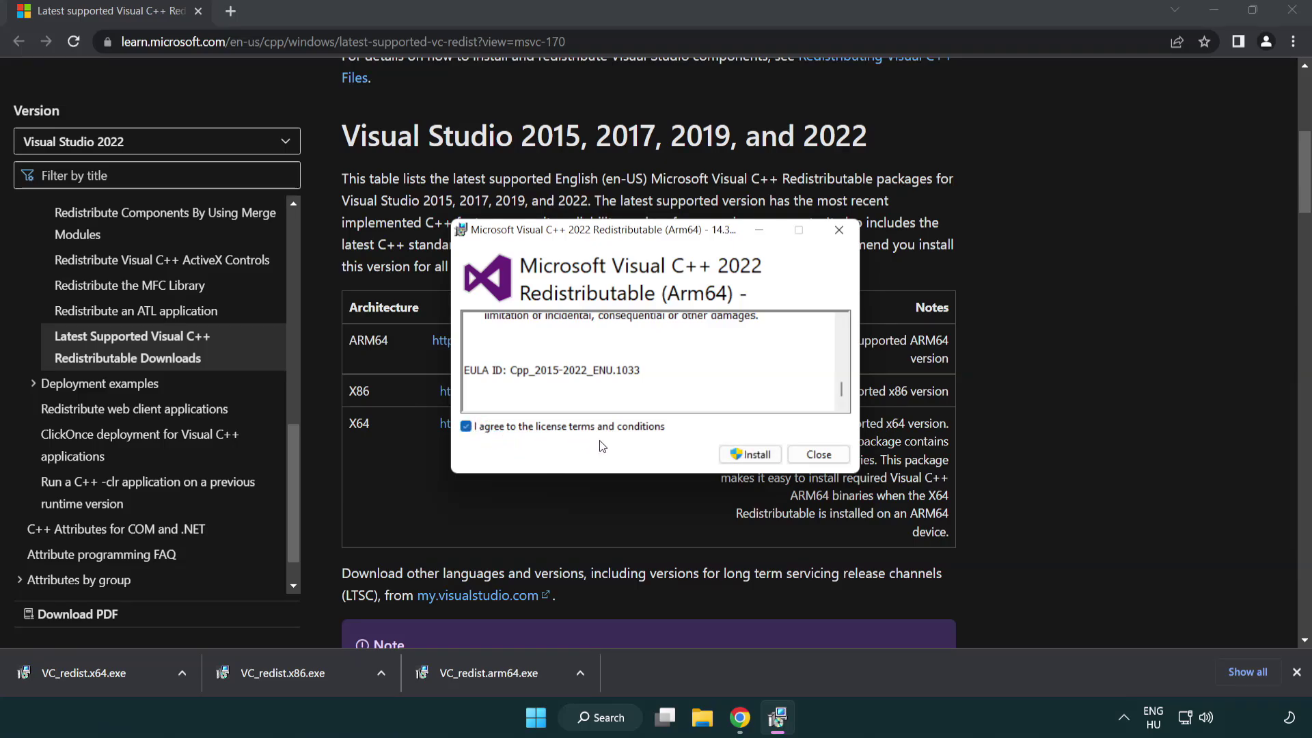
{"action": "left_click", "coordinate": [731, 454]}
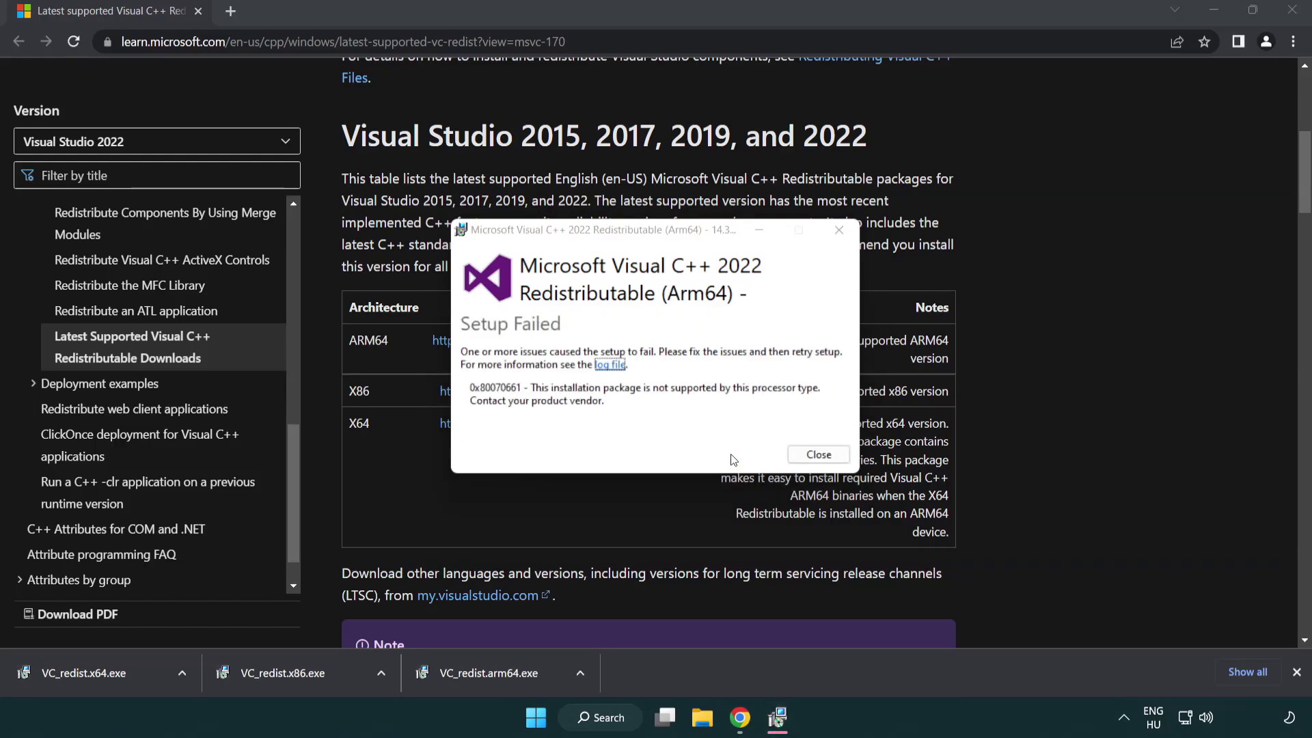
{"action": "left_click", "coordinate": [819, 454]}
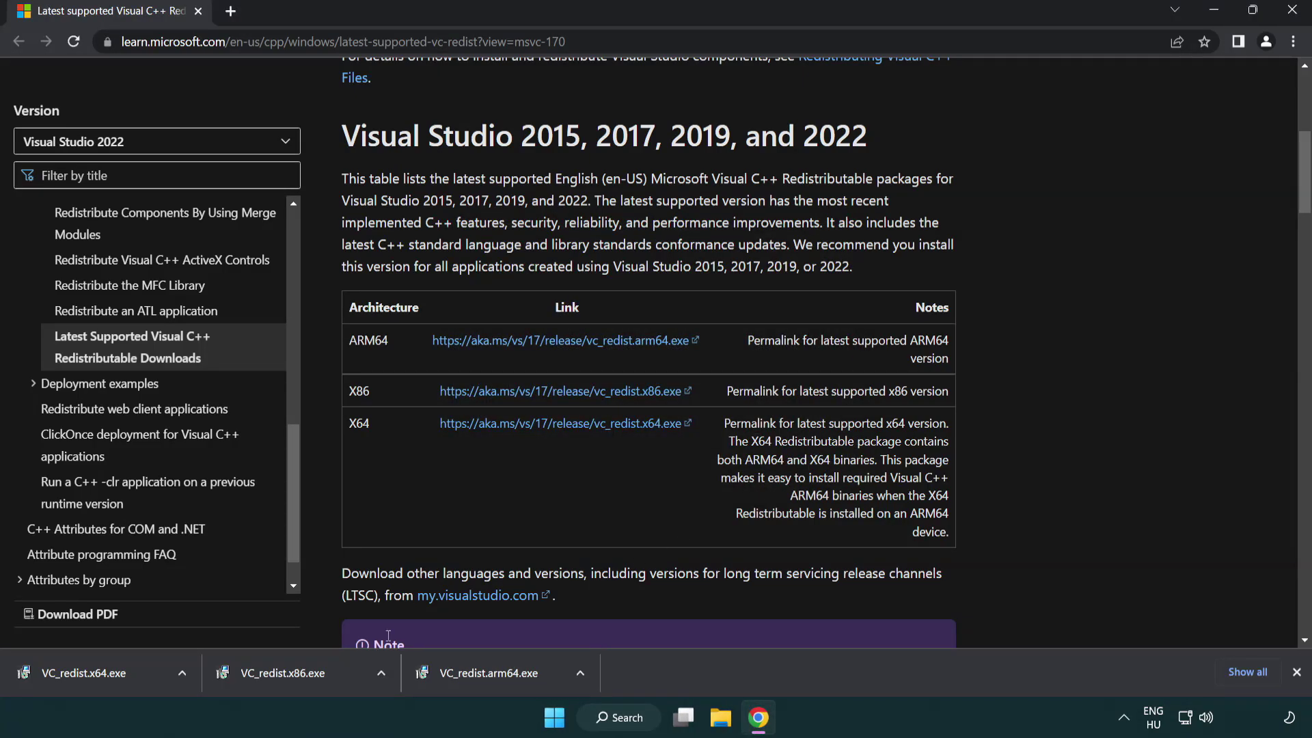
- Install the Visual C++ redistributables from VC_redist.x86.exe and VC_redist.x64.exe without restarting the computer, and close the browser
{"action": "left_click", "coordinate": [293, 683]}
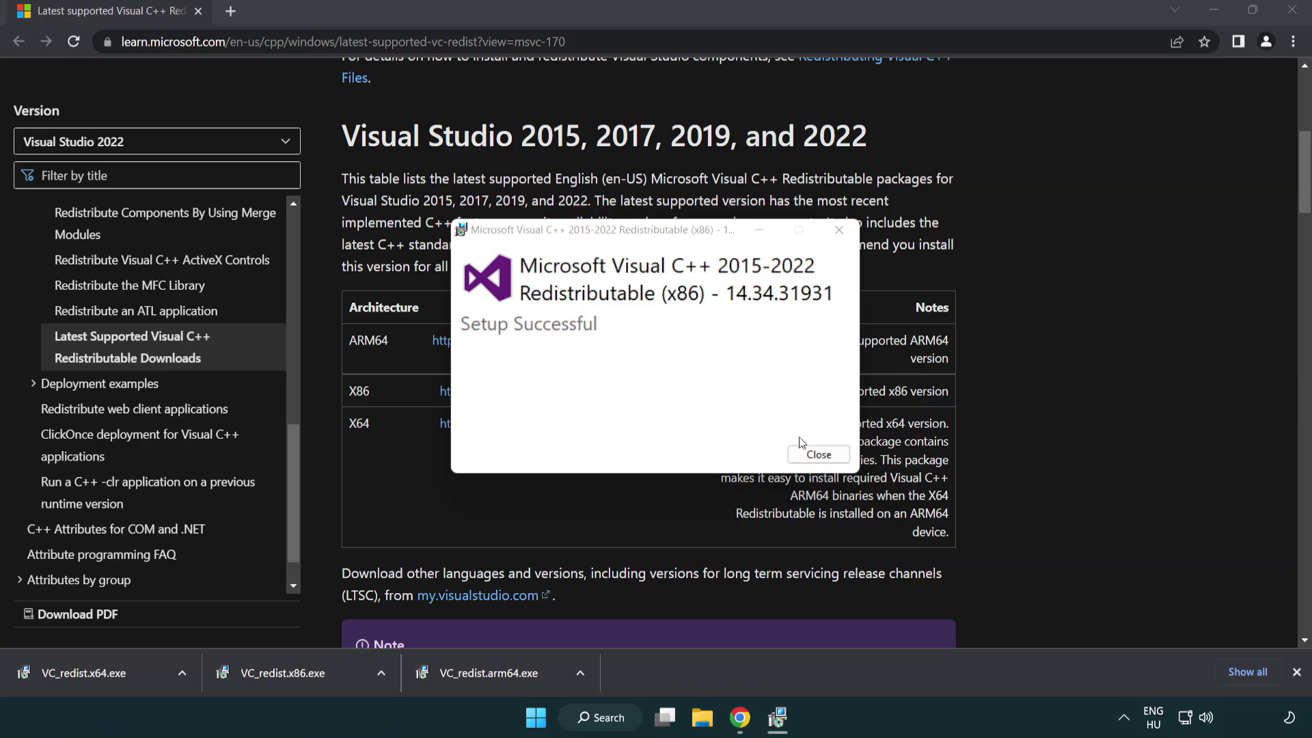
{"action": "left_click", "coordinate": [817, 454]}
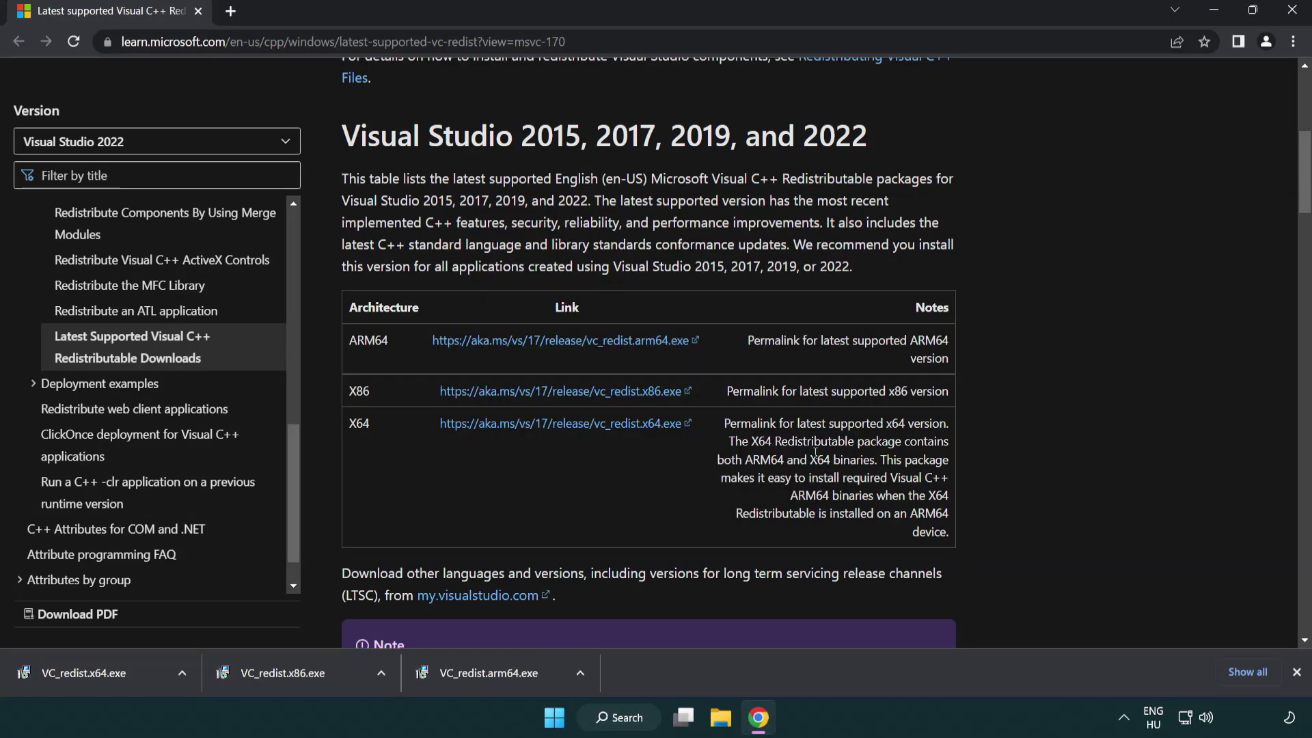
{"action": "left_click", "coordinate": [99, 673]}
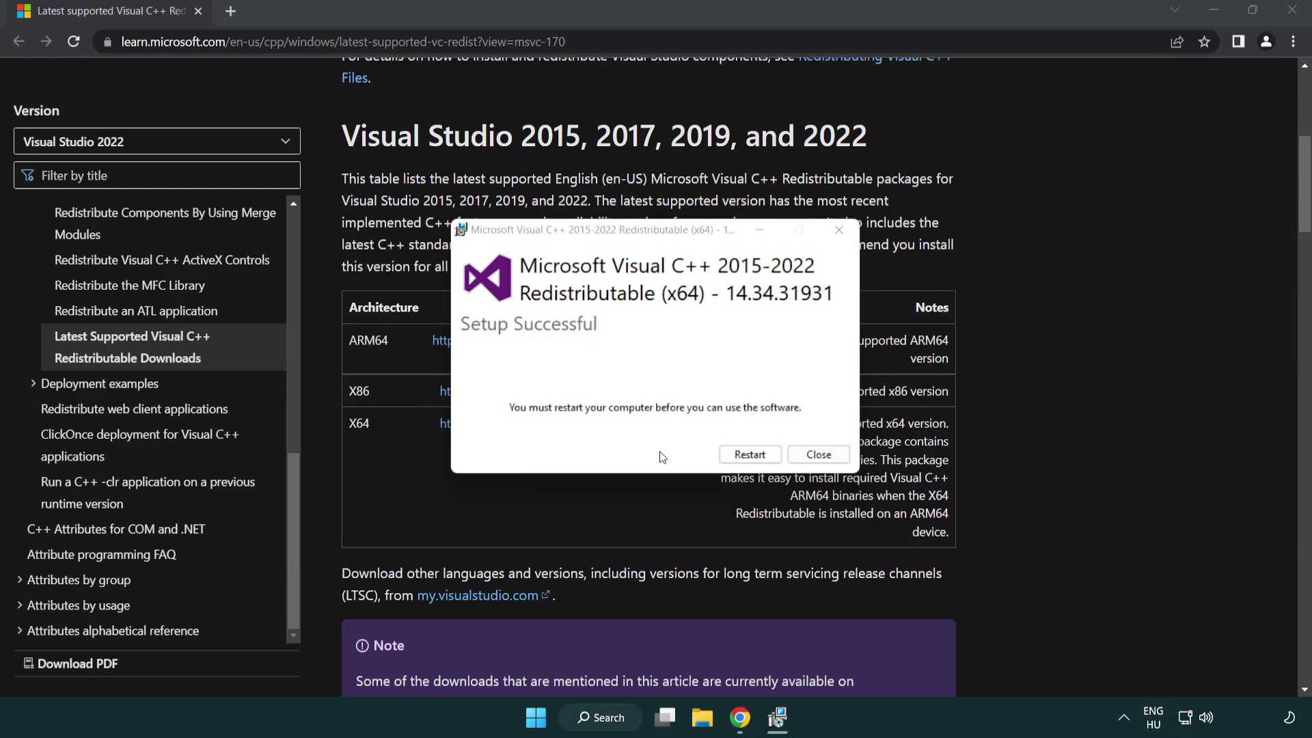
{"action": "left_click", "coordinate": [818, 454]}
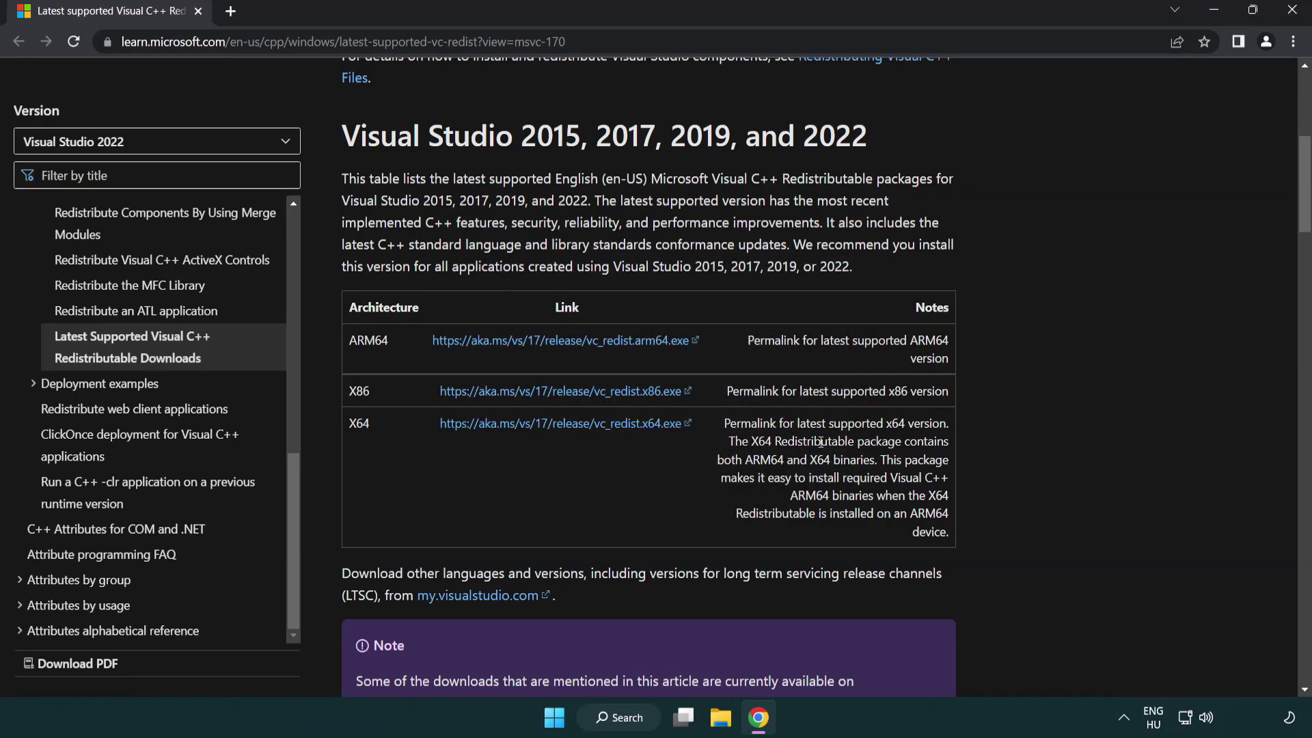
{"action": "left_click", "coordinate": [1294, 12]}
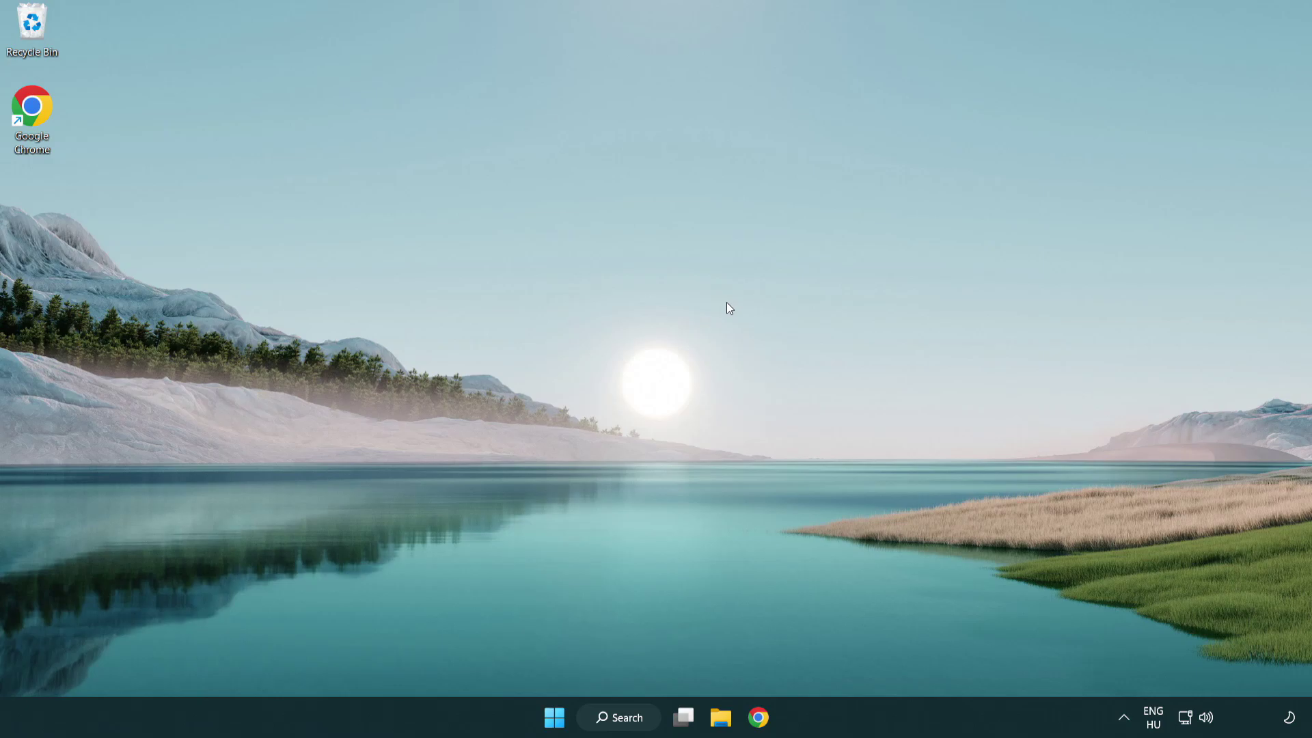
- Search Windows for cmd, run Command Prompt as administrator and move its window toward the middle of the desktop
{"action": "left_click", "coordinate": [610, 728]}
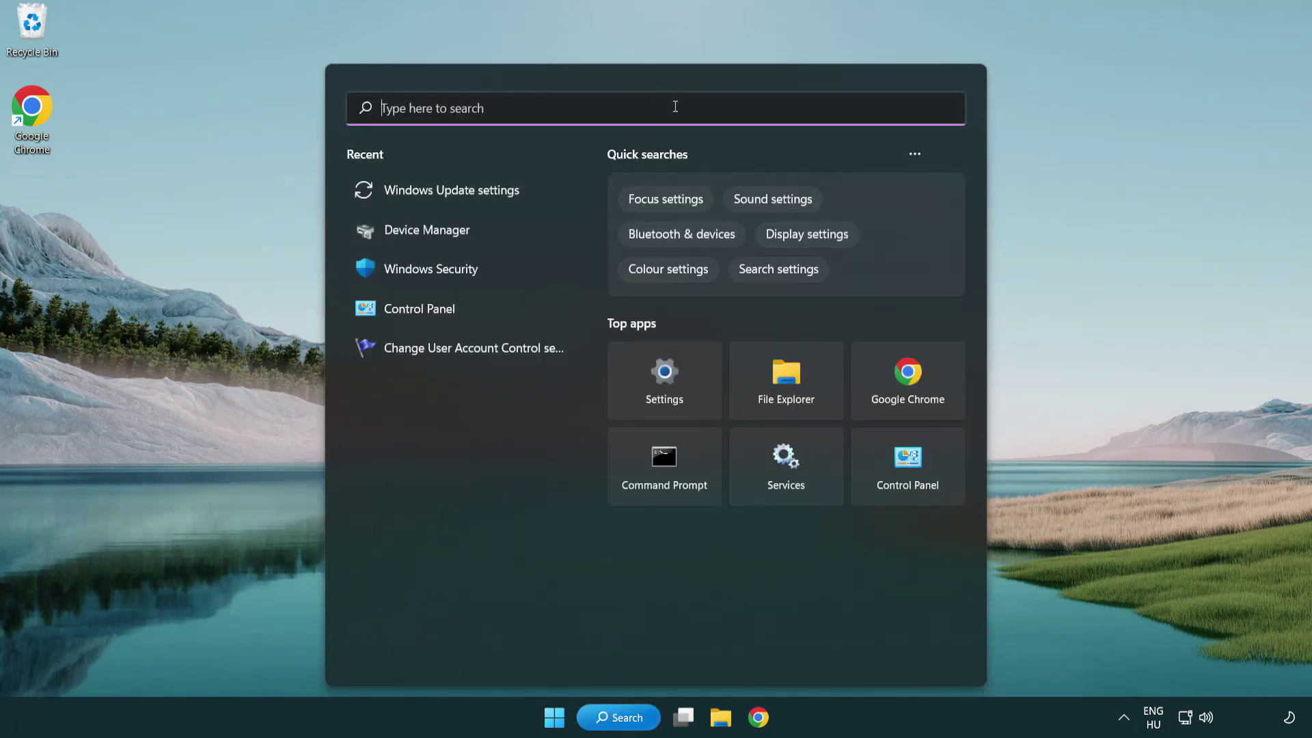
{"action": "type", "text": "cmd"}
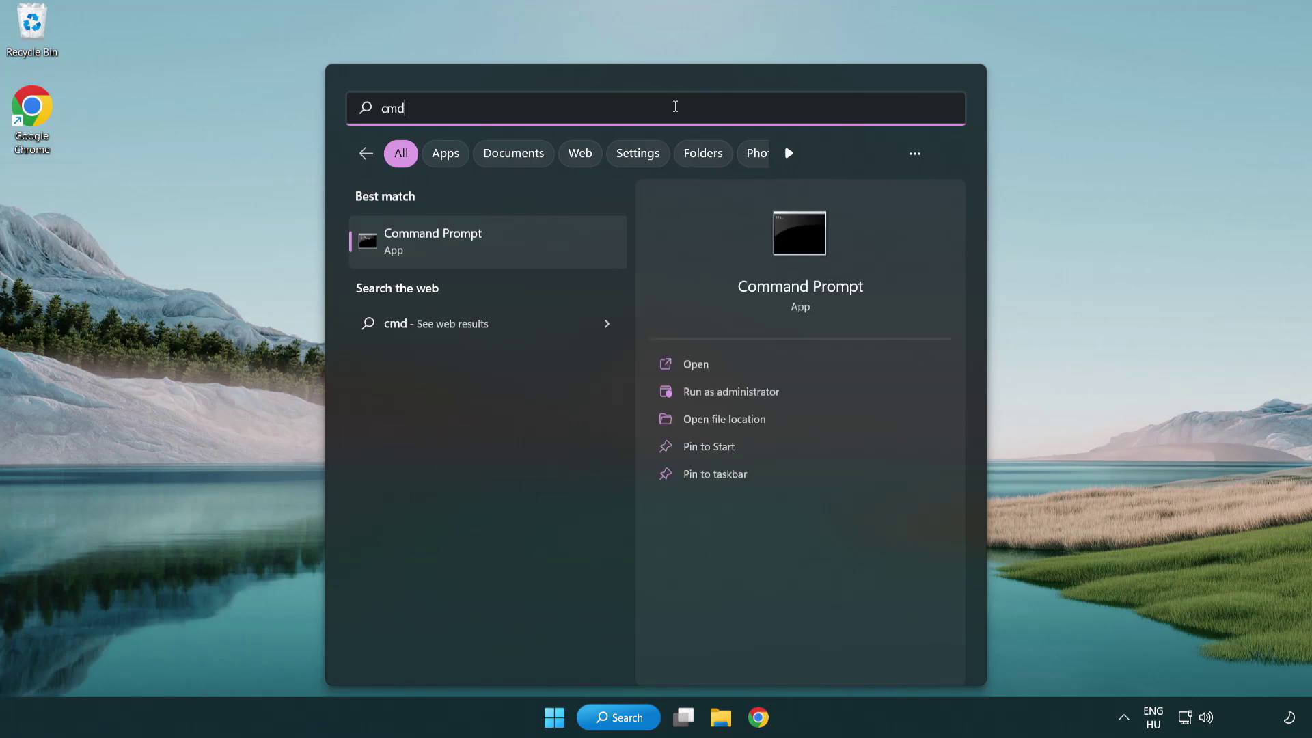
{"action": "right_click", "coordinate": [501, 244]}
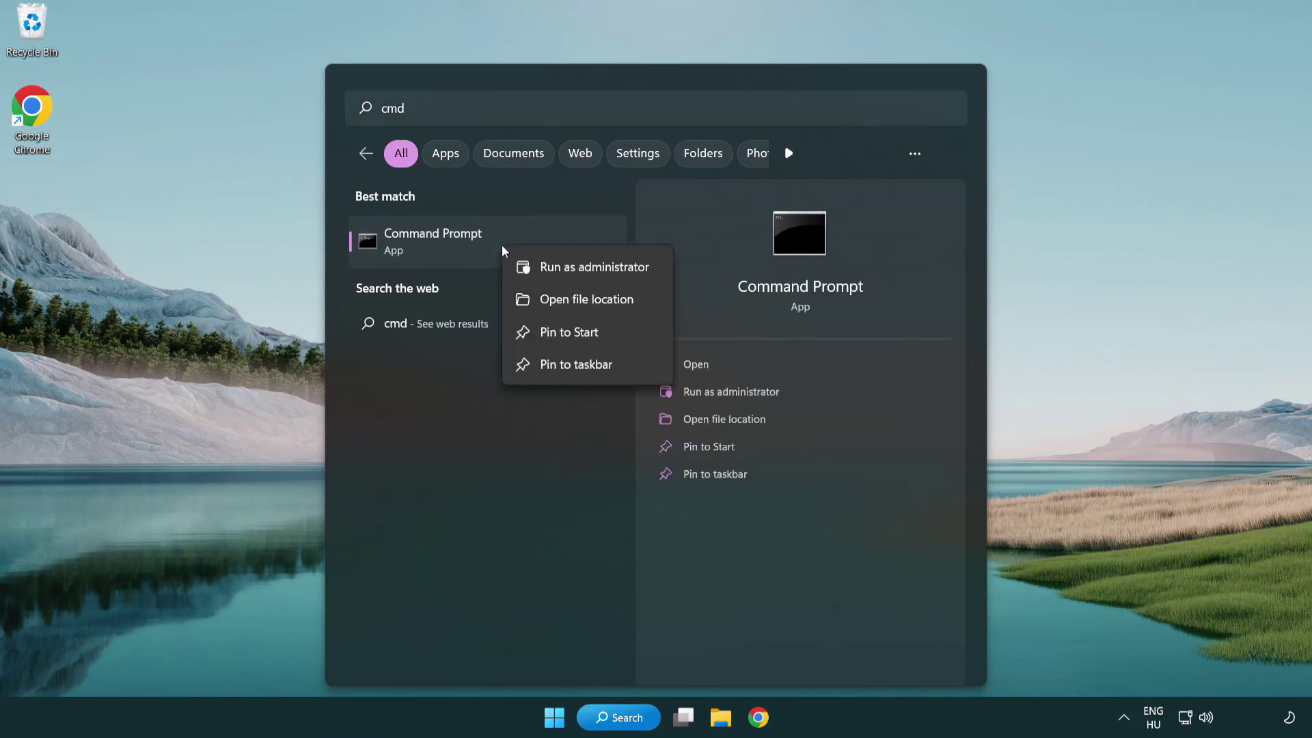
{"action": "left_click", "coordinate": [593, 267]}
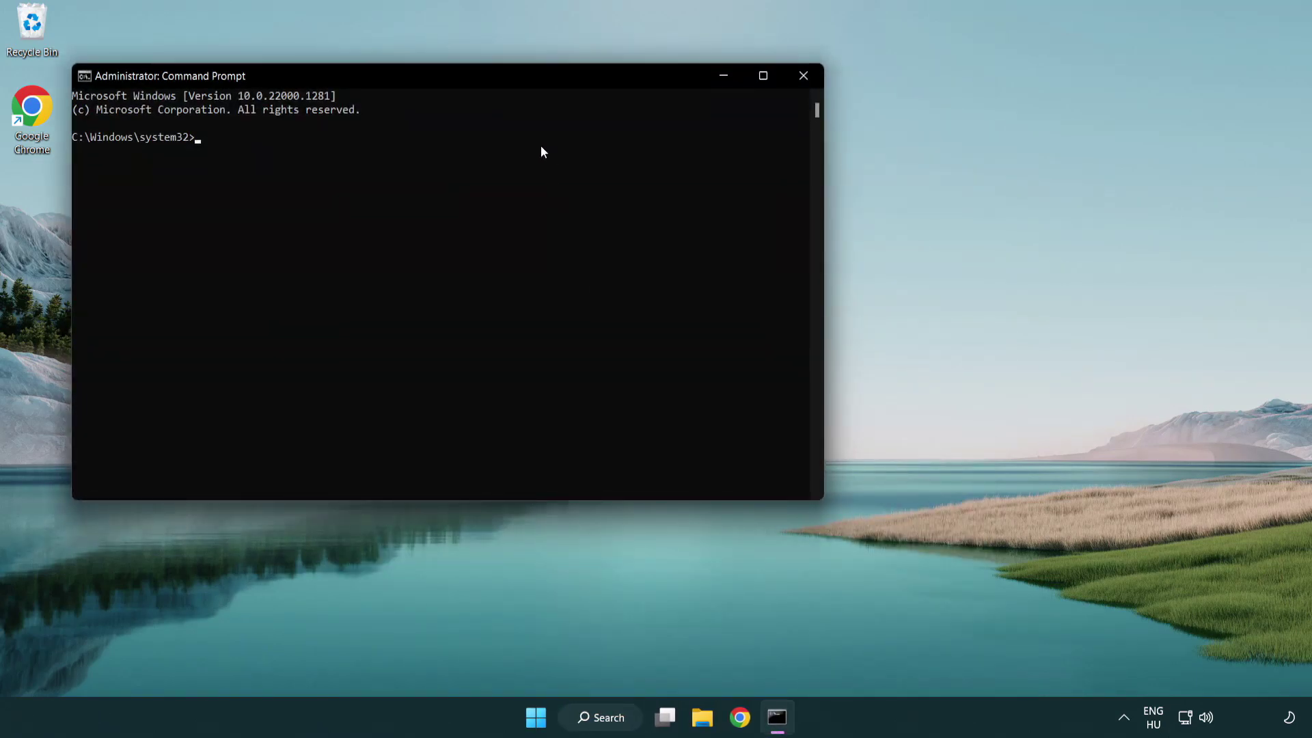
{"action": "left_click_drag", "start_coordinate": [468, 82], "coordinate": [659, 134]}
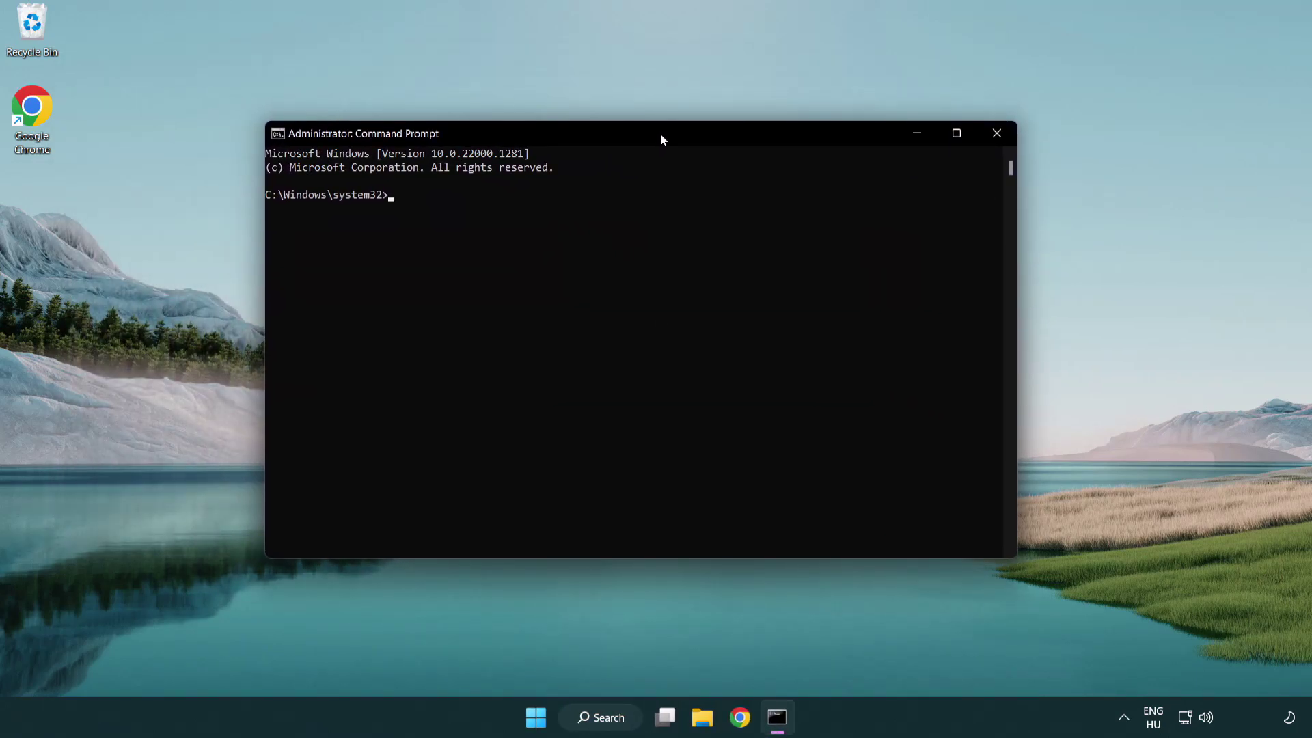
- Run the system file scan with the command sfc /scannow and close Command Prompt once the scan is complete
{"action": "type", "text": "sfc /sc"}
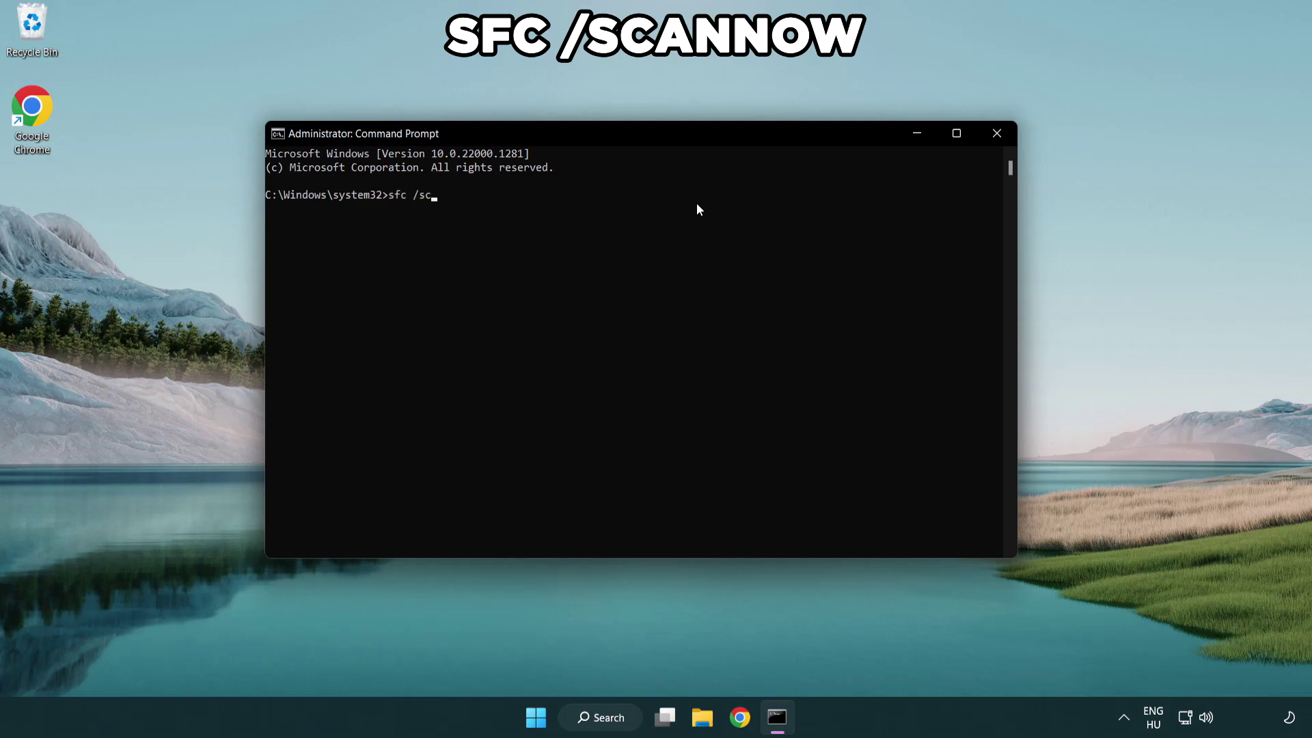
{"action": "type", "text": "annow"}
{"action": "key", "text": "Return"}
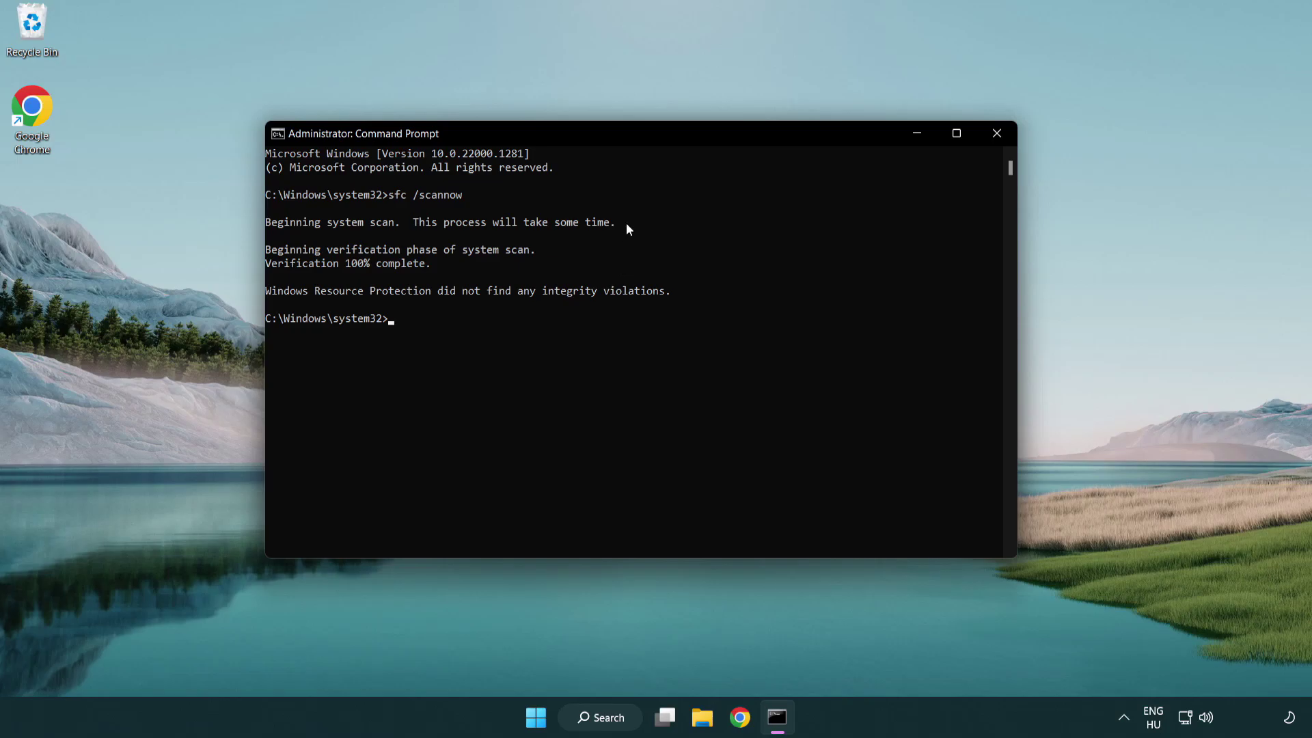
{"action": "left_click", "coordinate": [997, 134]}
- Bring up the computer's power options for a restart
{"action": "left_click", "coordinate": [546, 723]}
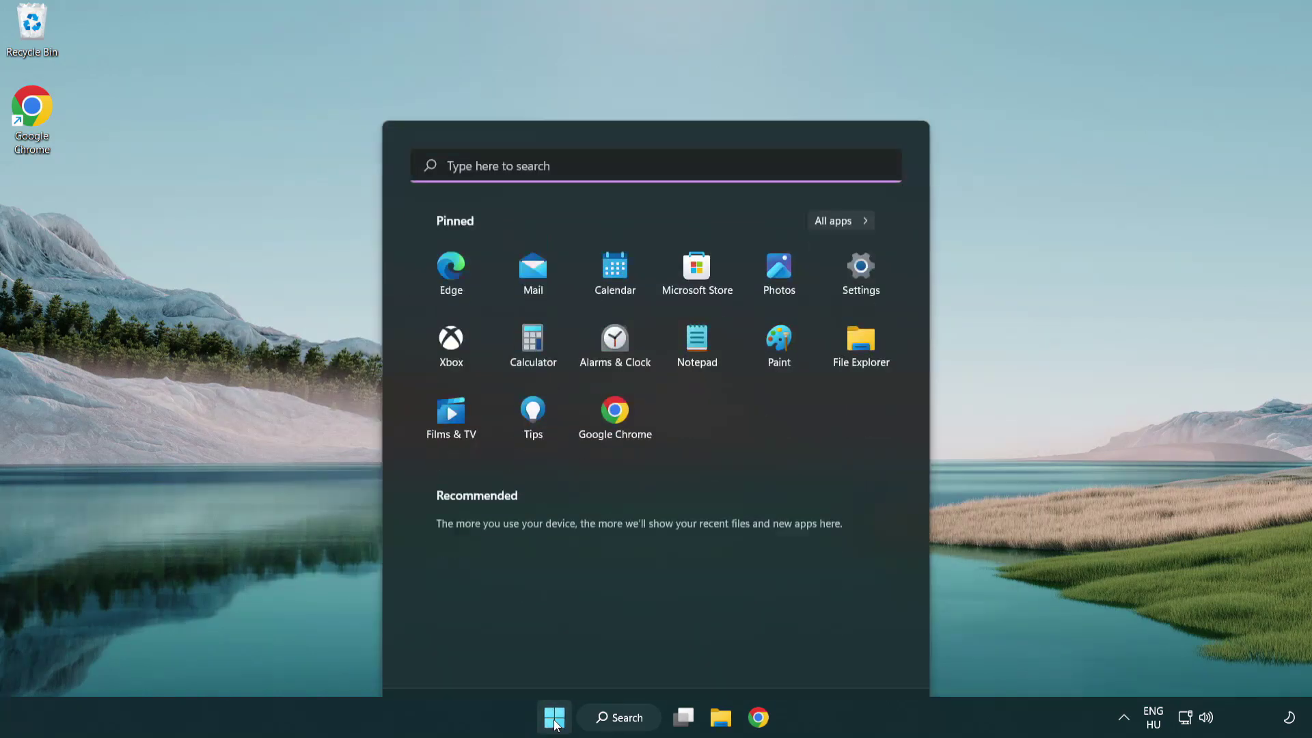
{"action": "left_click", "coordinate": [869, 657]}
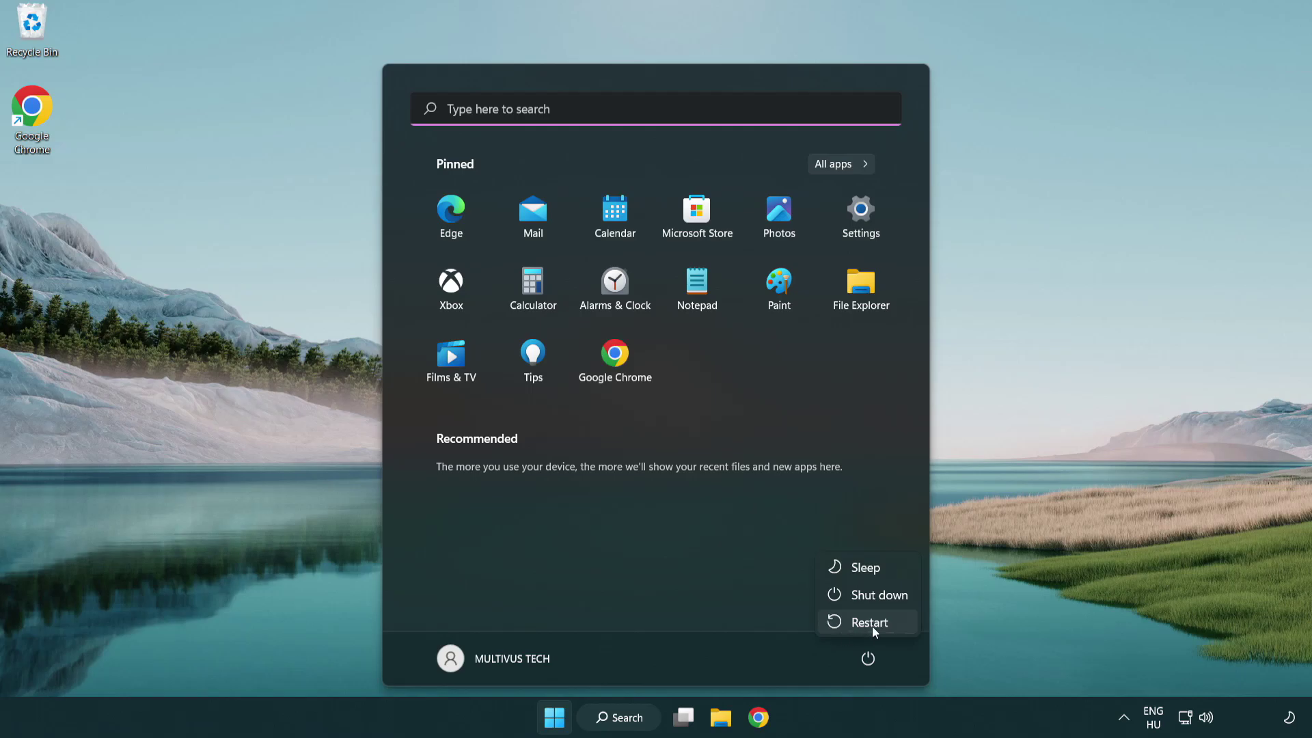